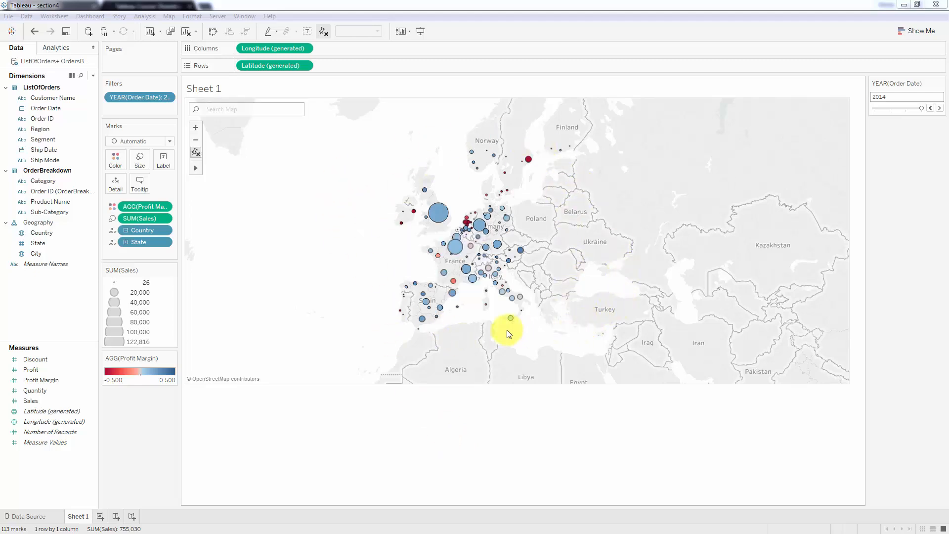
Step the map's Order Date year filter back to 2012 and return it to 2014 to compare the years
mouse_move(509, 241)
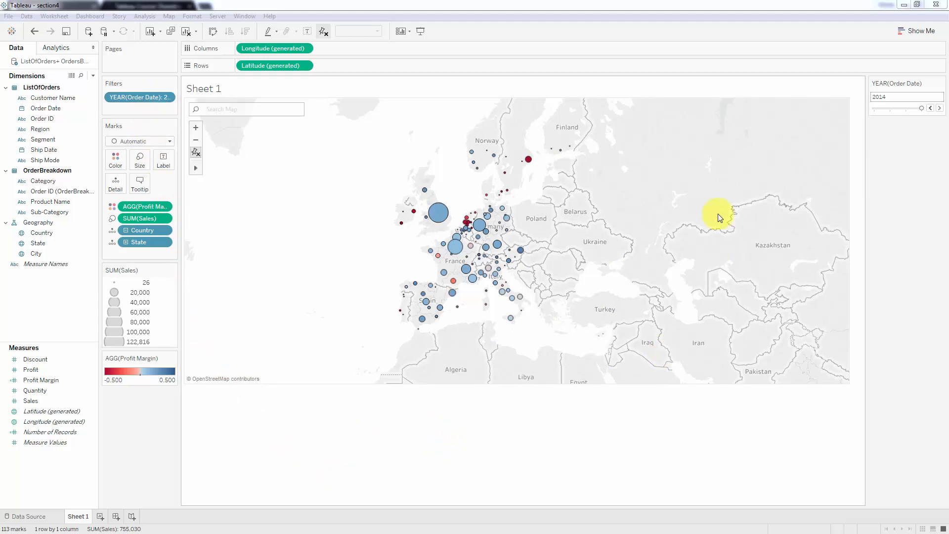
click(931, 109)
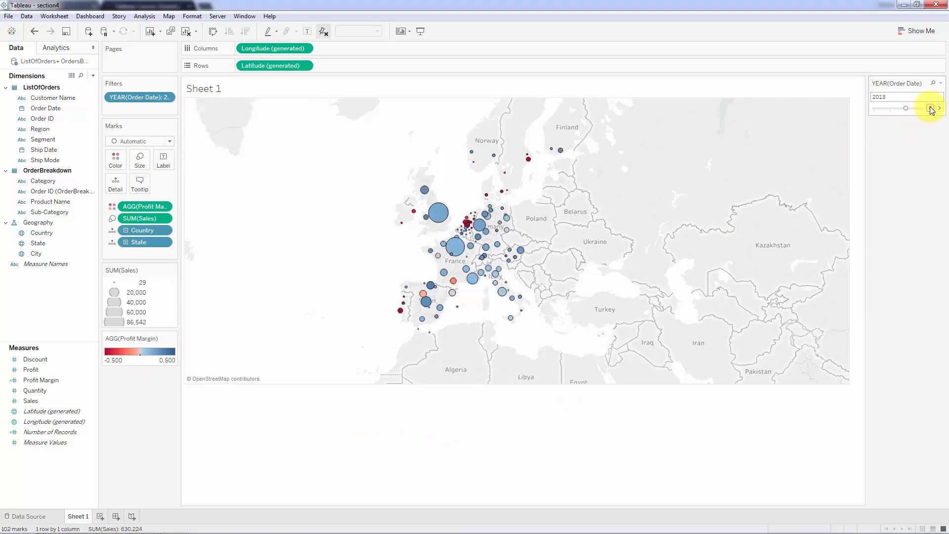
click(931, 108)
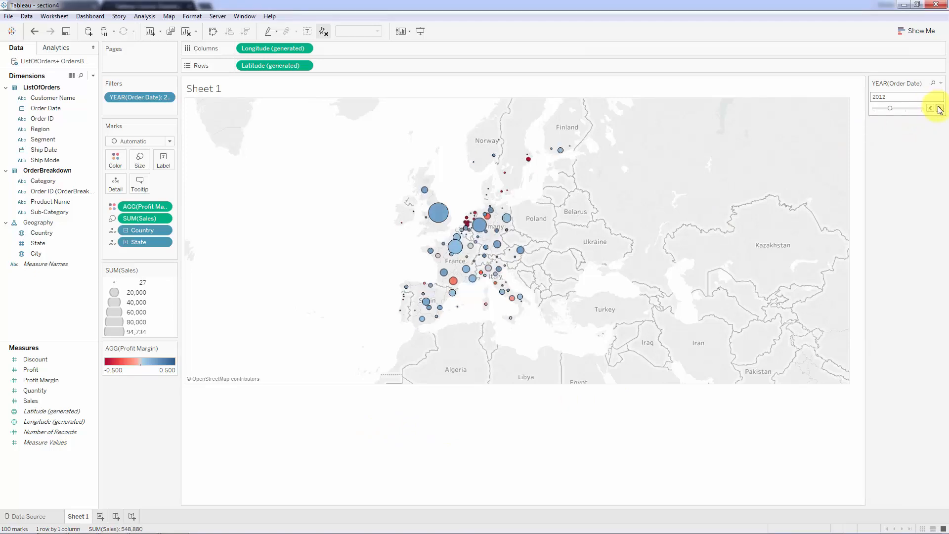
click(939, 108)
click(939, 108)
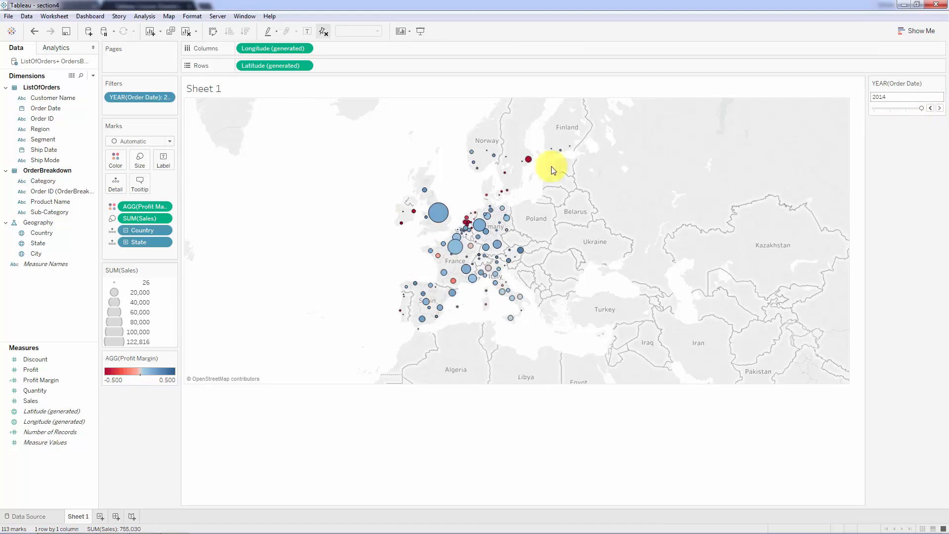
Add a new blank worksheet and rename Sheet 1 as "Map of Europe"
click(101, 517)
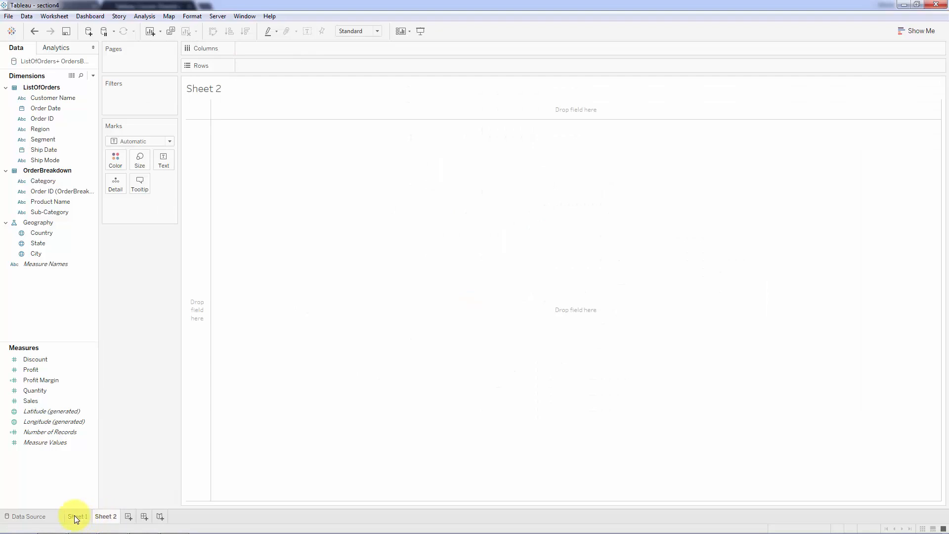
click(77, 517)
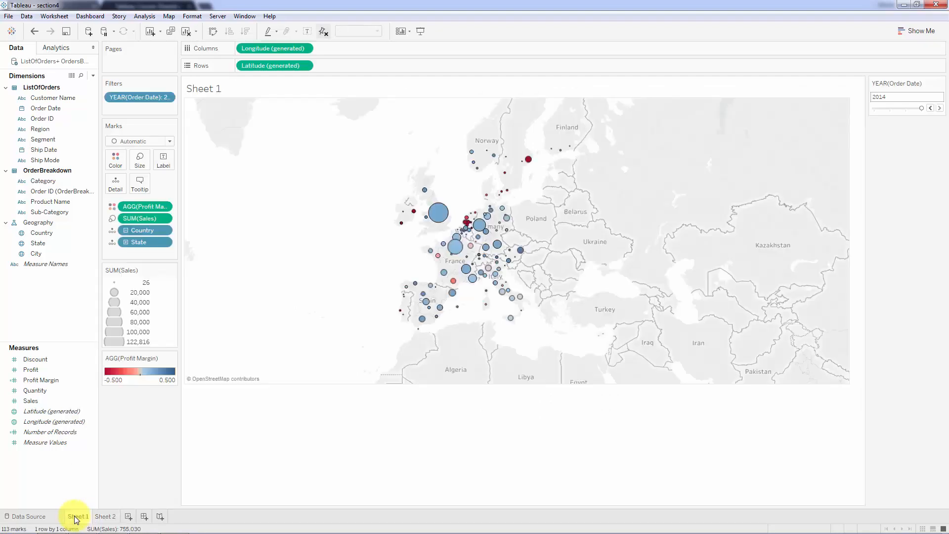
double_click(78, 517)
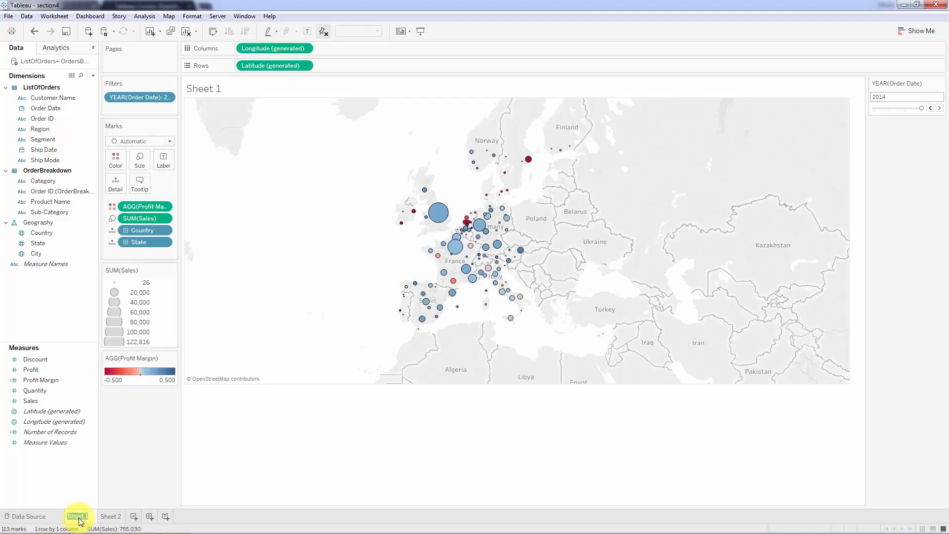
text(M)
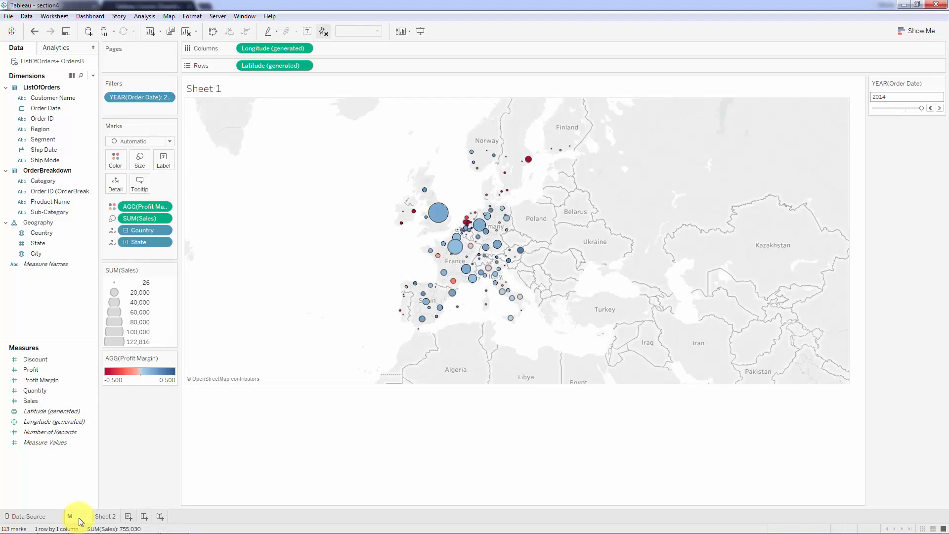
text(ap of Europe)
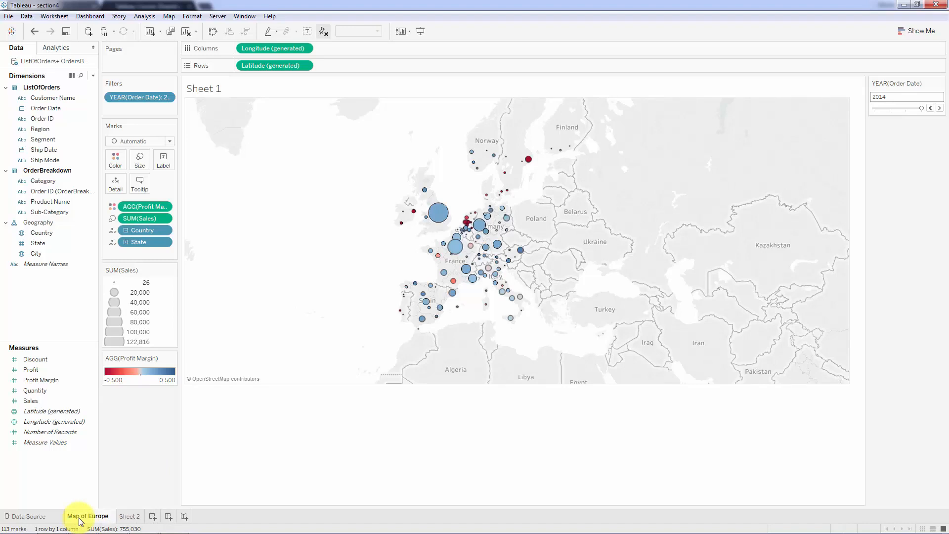
key(Return)
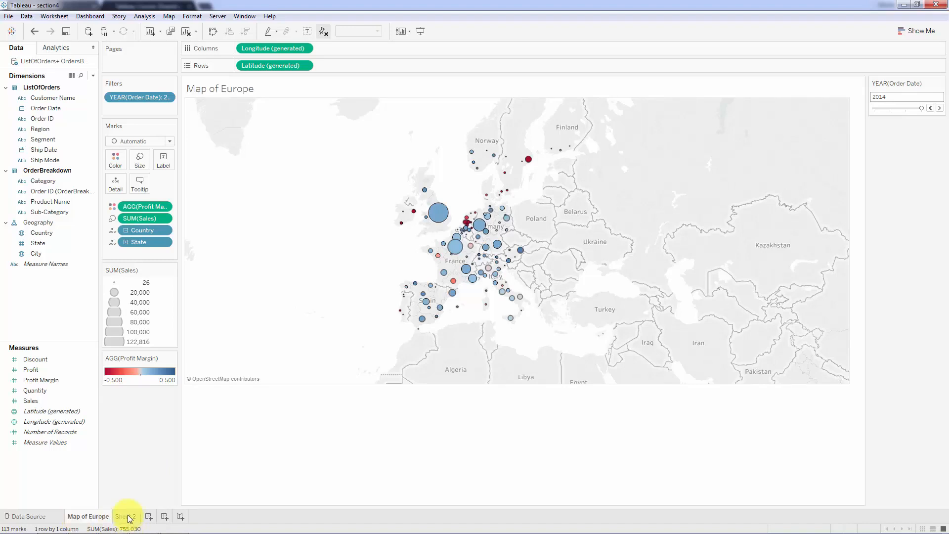
Rename Sheet 2 as "Customer Scatterplot" and enlarge the Measures section of the data pane
click(128, 517)
text(C)
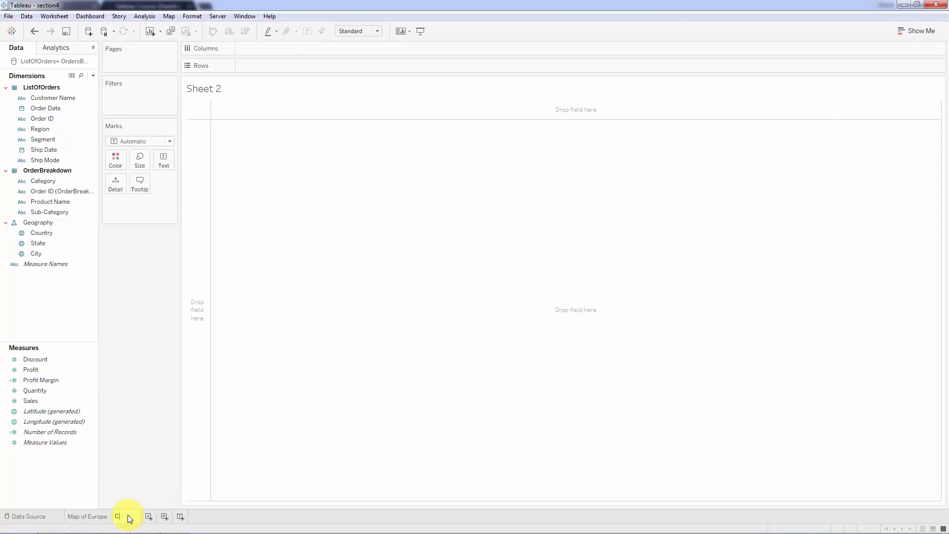
text(ustomer Scatterplot)
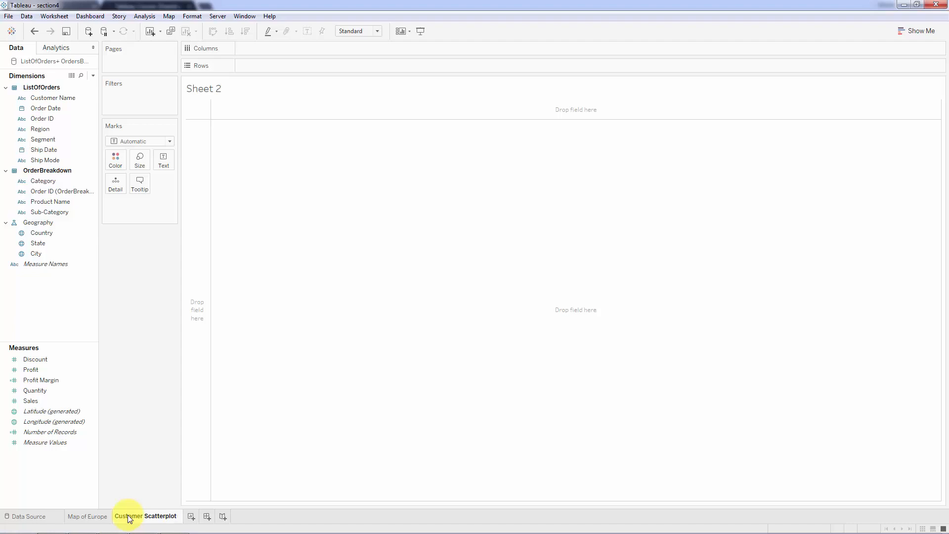
key(Return)
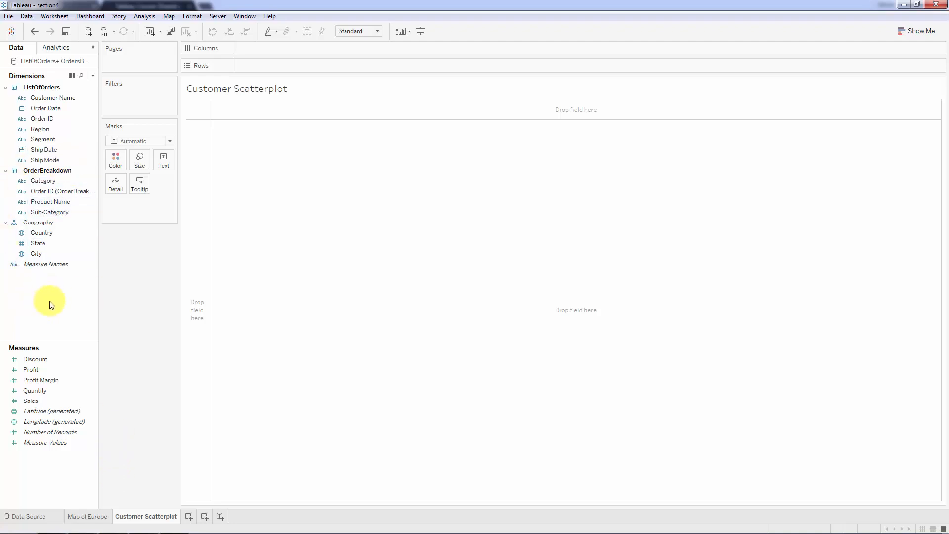
drag(73, 342, 55, 290)
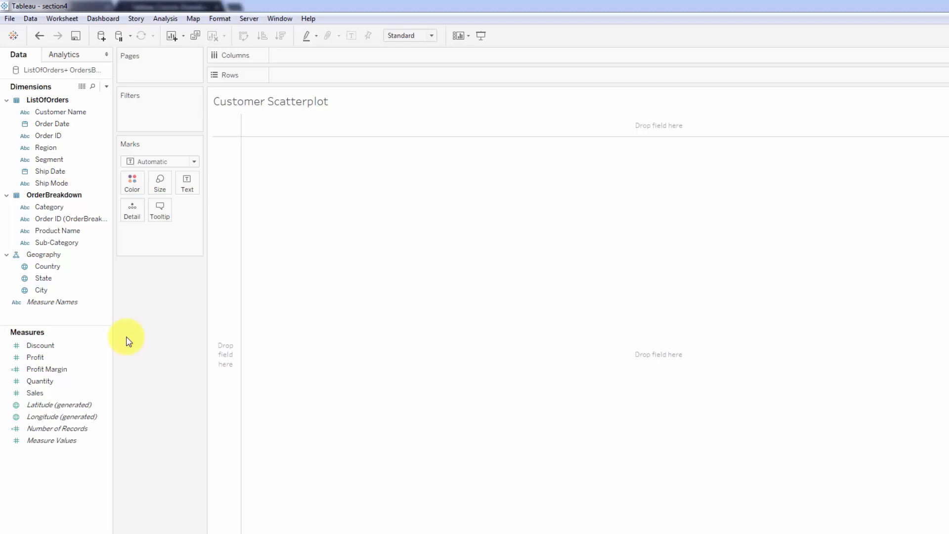
Try a Years filter on Order Date in the Customer Scatterplot sheet without selecting any year, and remove it
drag(52, 123, 163, 115)
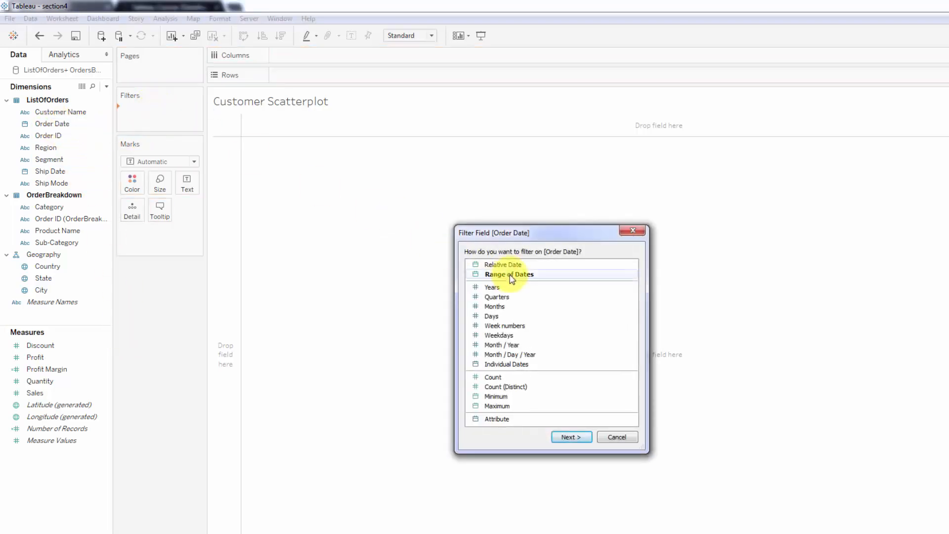
click(509, 287)
click(572, 437)
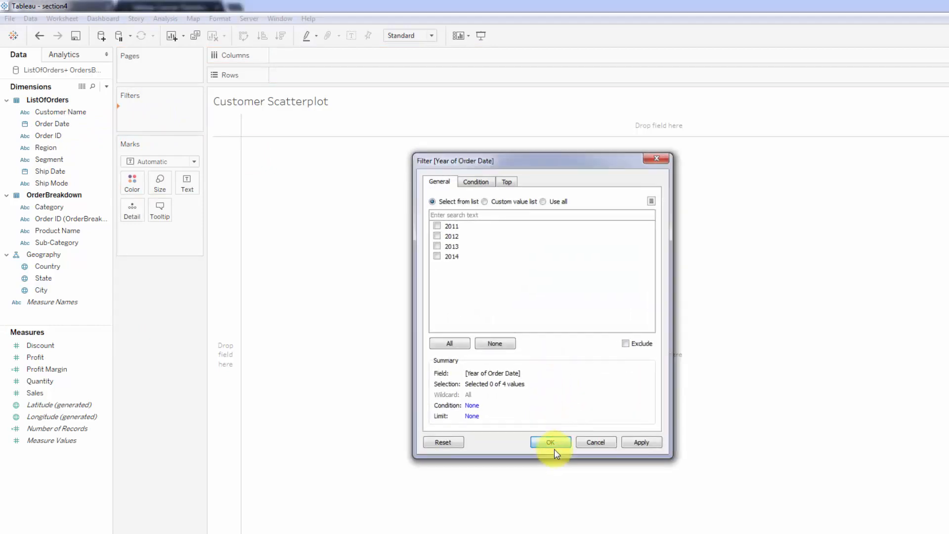
click(550, 444)
drag(157, 111, 148, 370)
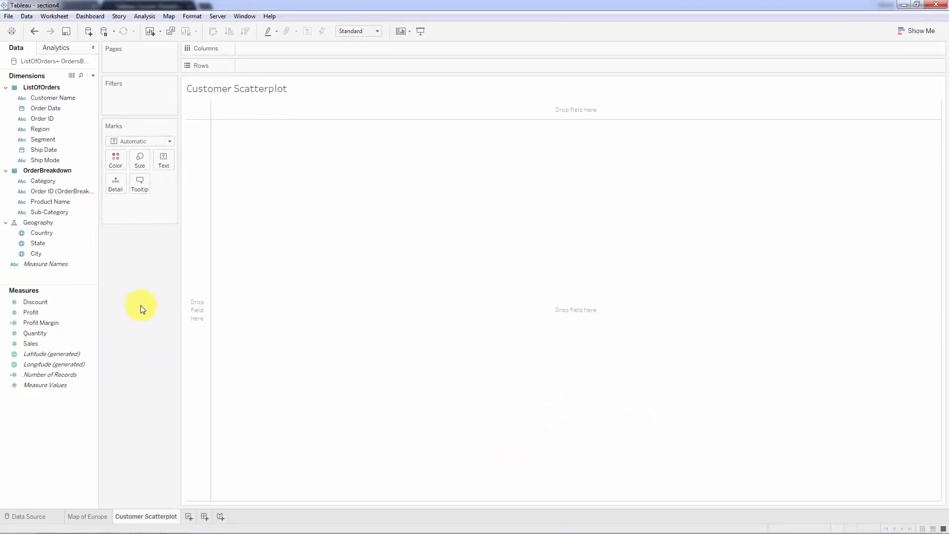
Add two more blank worksheets, flip through the existing sheets, and return to Customer Scatterplot
click(92, 519)
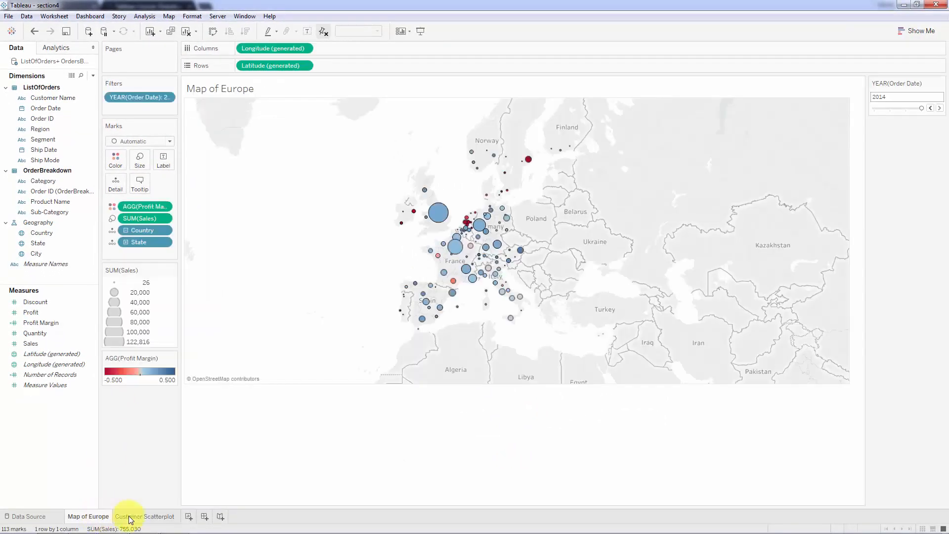
click(138, 518)
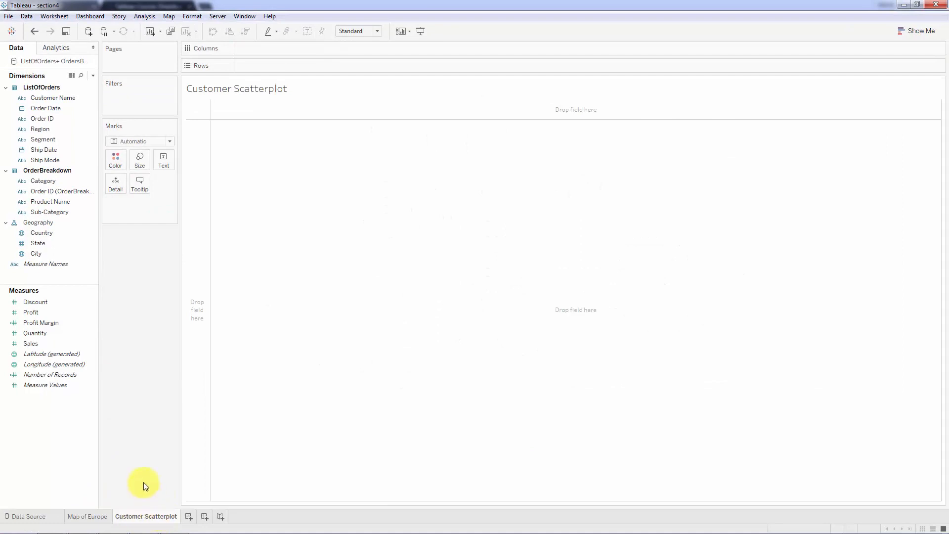
click(189, 517)
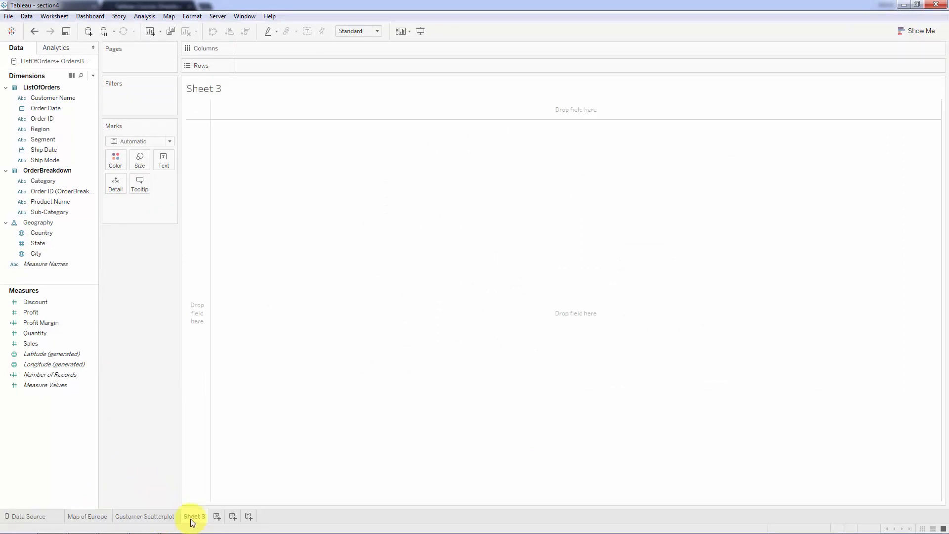
click(217, 518)
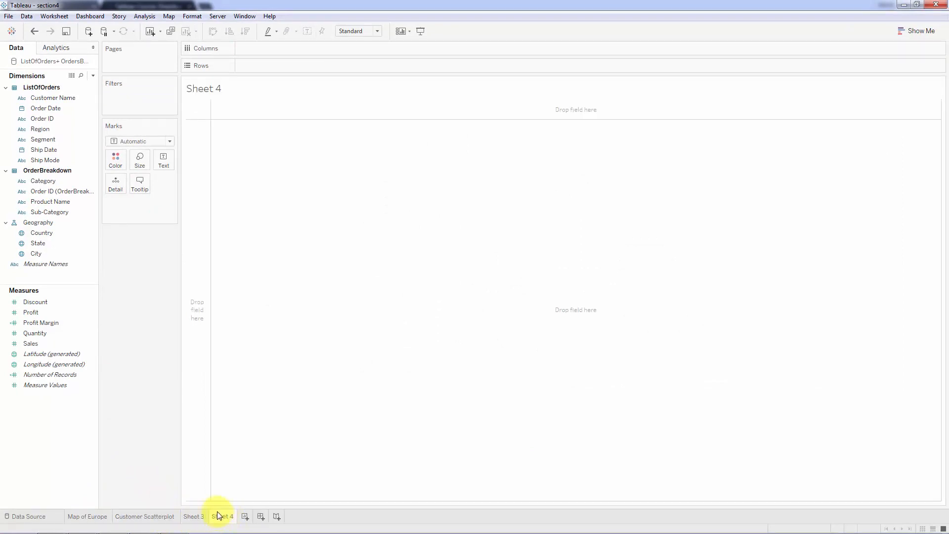
click(187, 517)
click(149, 516)
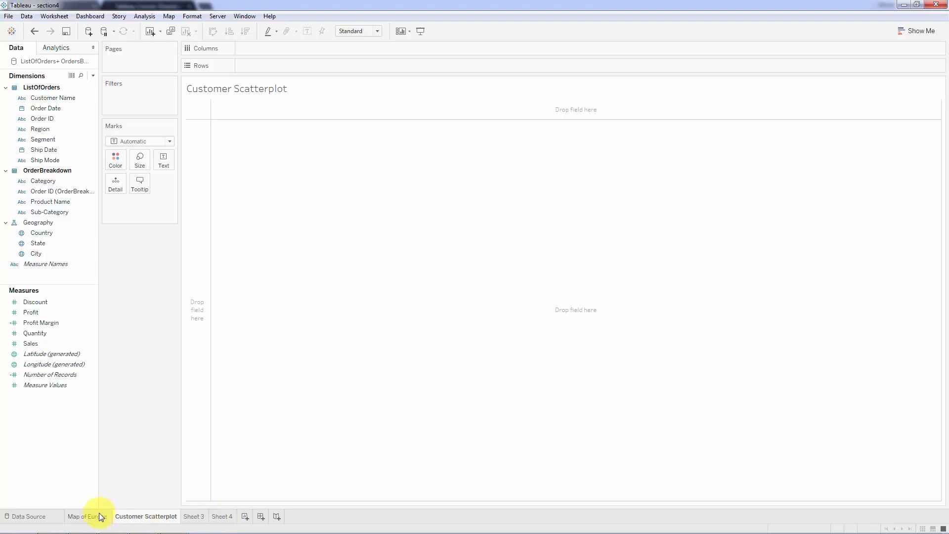
click(96, 519)
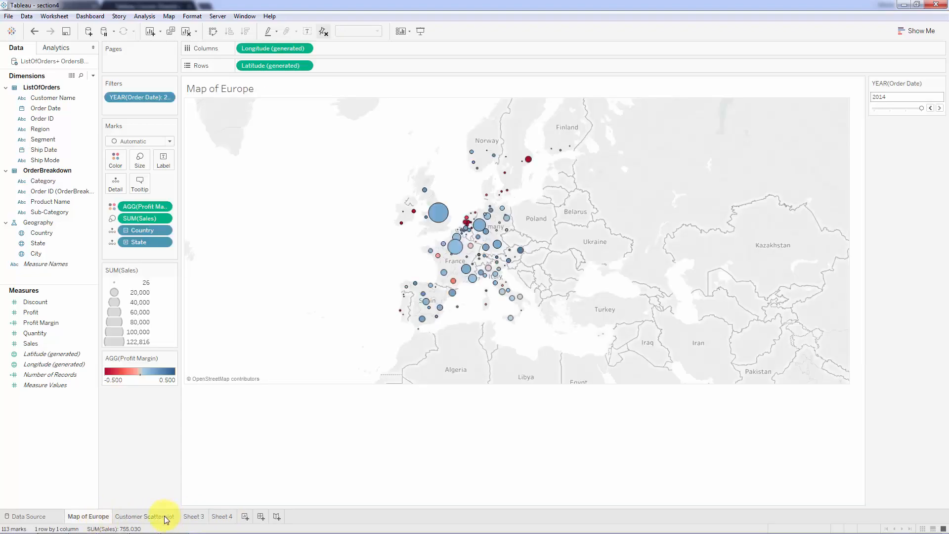
click(165, 519)
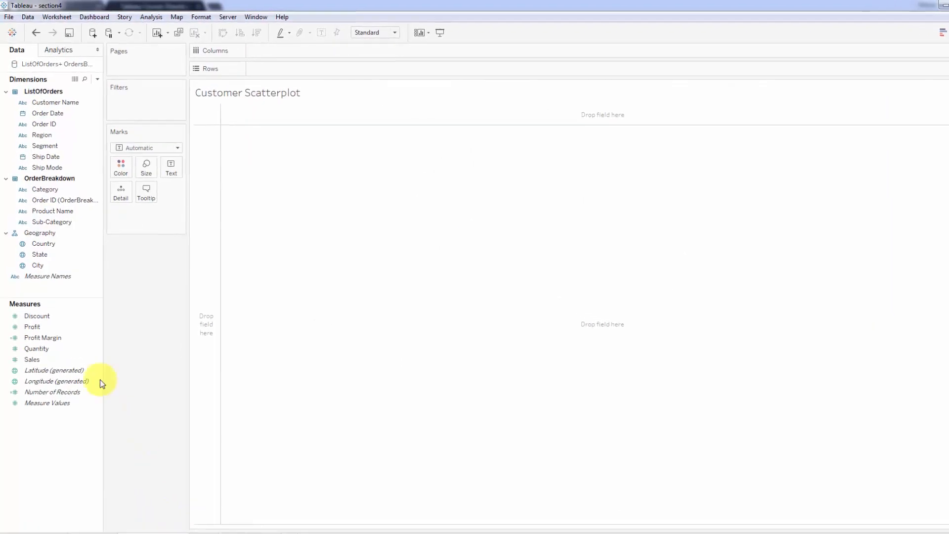
Build a scatterplot with Sales on the columns and Profit on the rows
drag(55, 302, 64, 291)
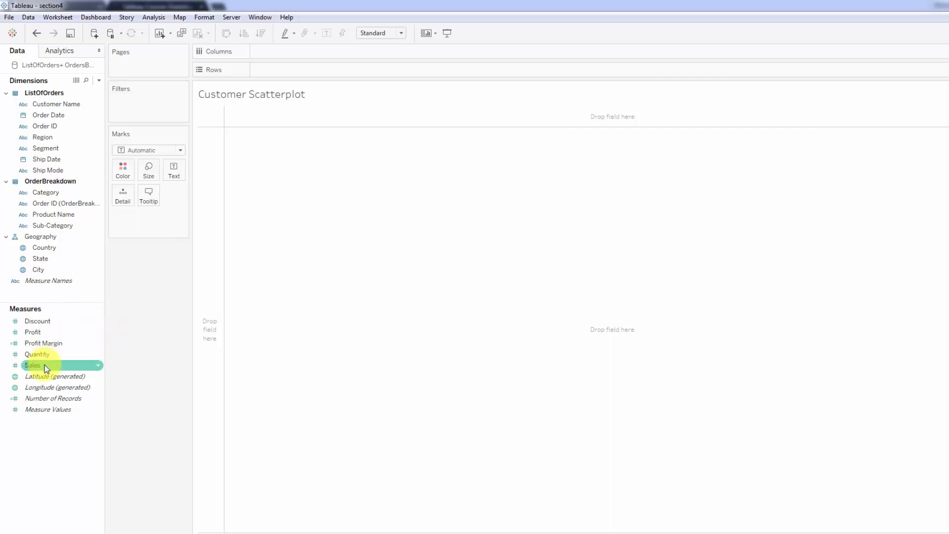
drag(35, 365, 244, 120)
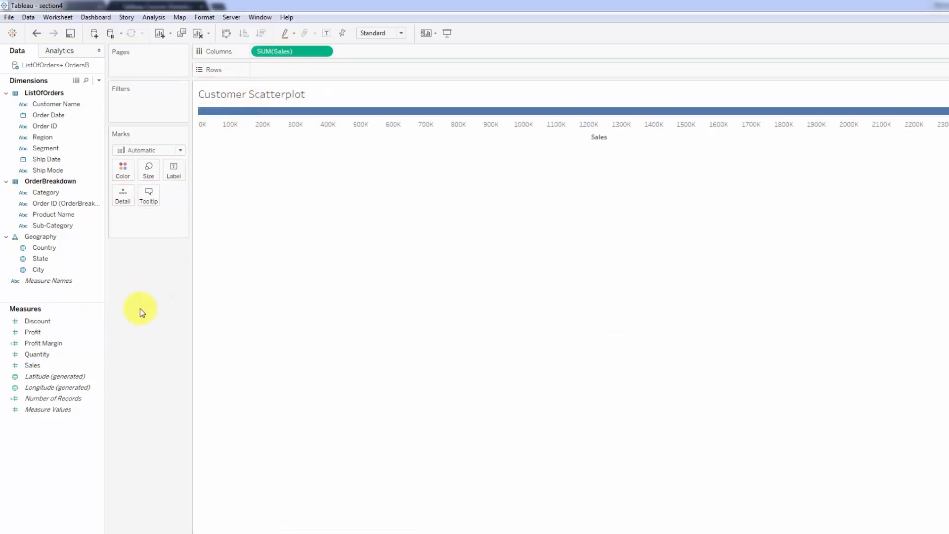
drag(31, 332, 306, 70)
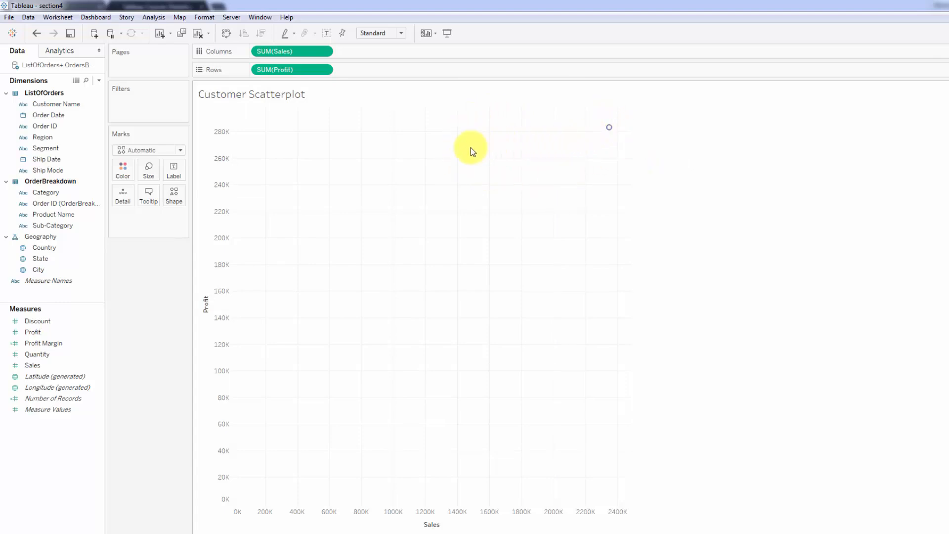
Try disaggregating the Sales and Profit measures, and turn aggregation back on
click(155, 18)
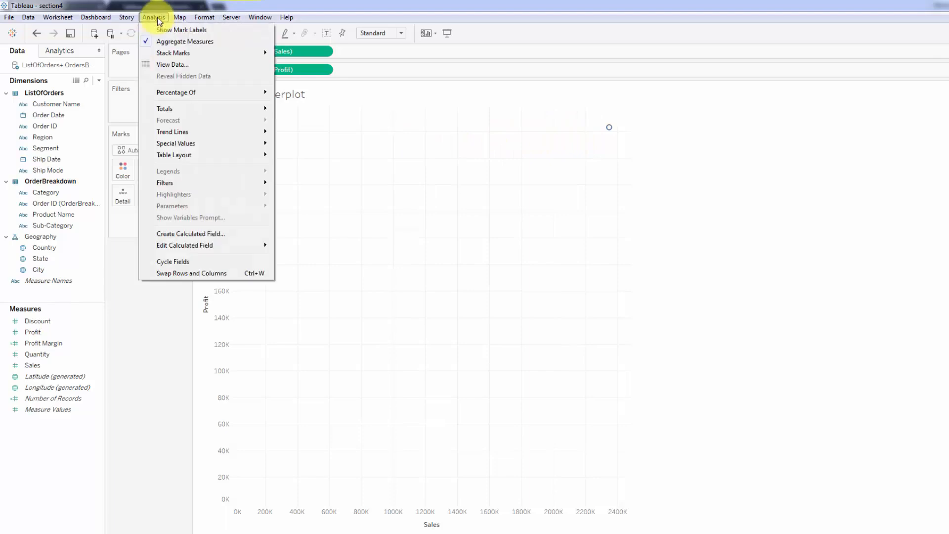
click(163, 42)
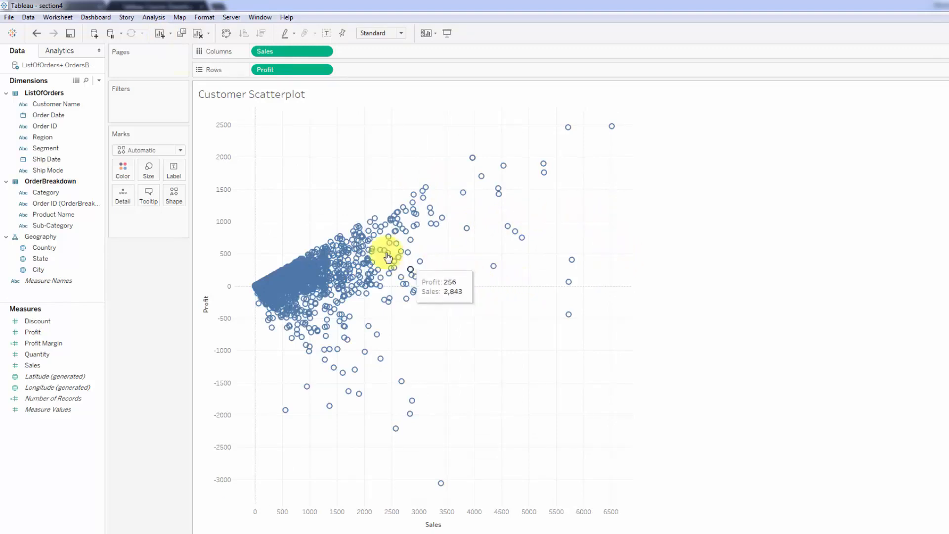
click(153, 17)
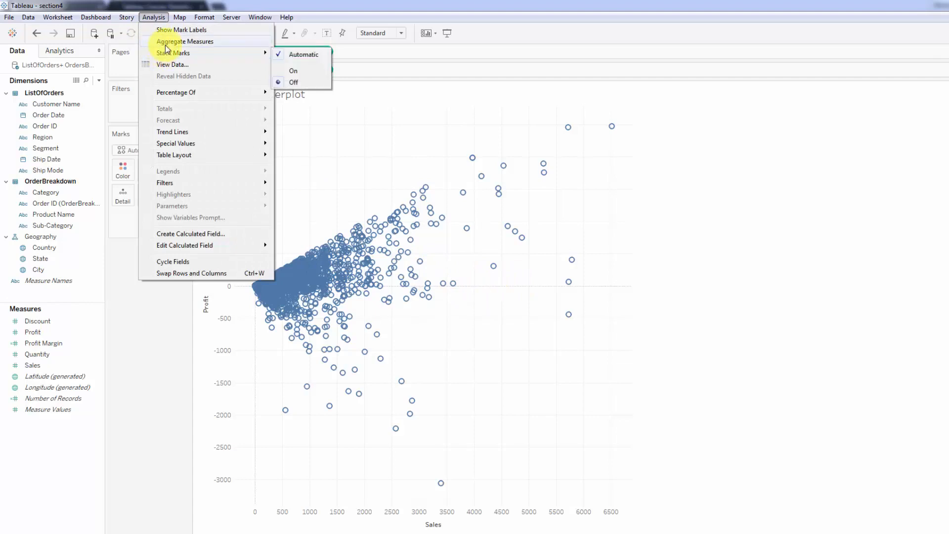
click(170, 42)
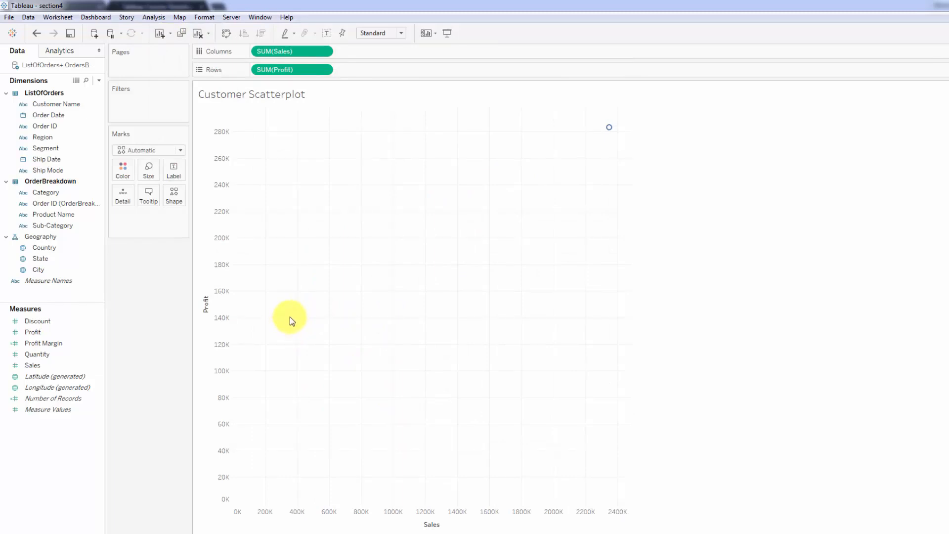
Split the scatterplot into one mark per customer by adding Customer Name as a detail
drag(63, 102, 122, 194)
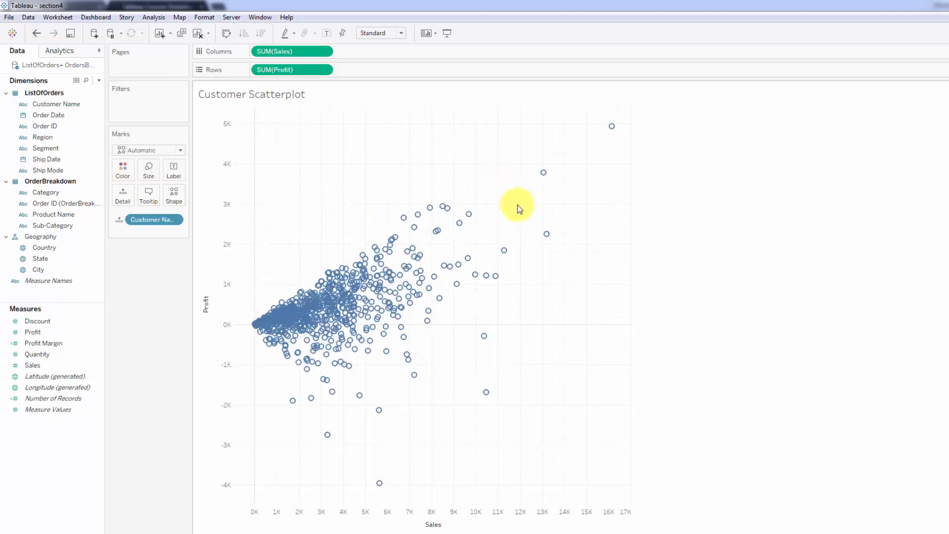
mouse_move(423, 302)
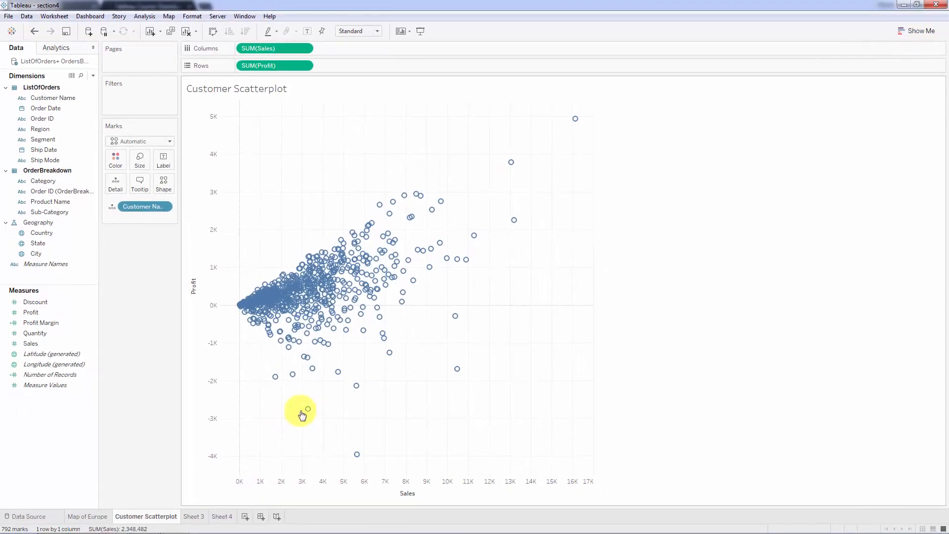
Apply the Order Date year filter from Map of Europe to all worksheets using this data source
click(87, 516)
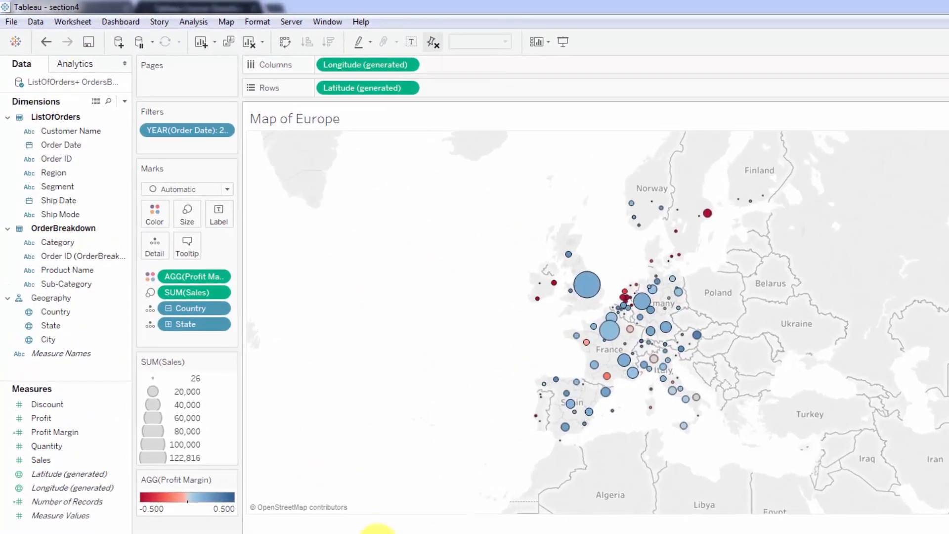
right_click(213, 131)
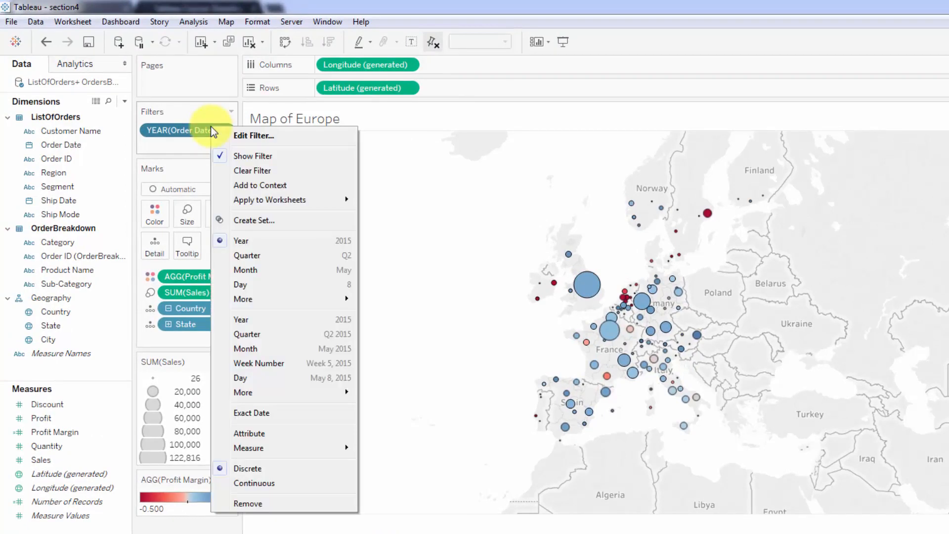
mouse_move(273, 200)
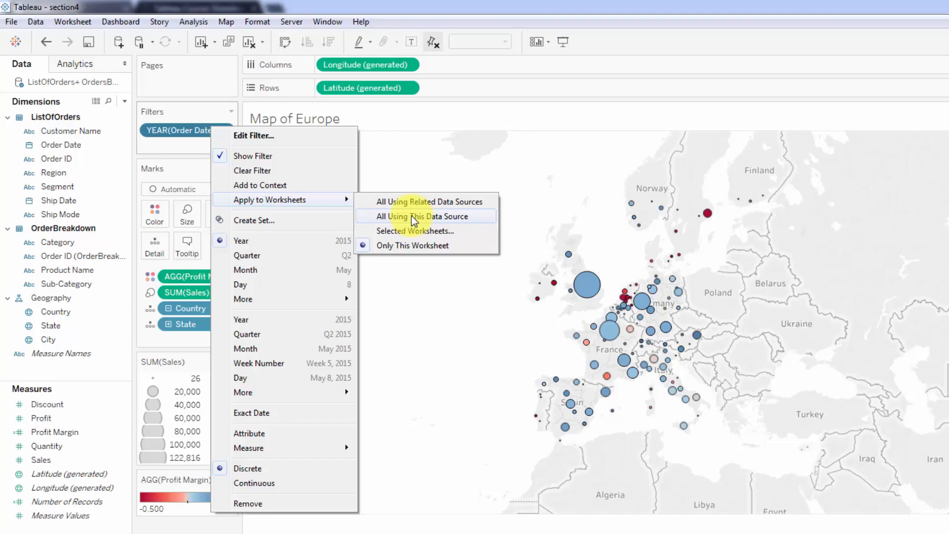
click(472, 218)
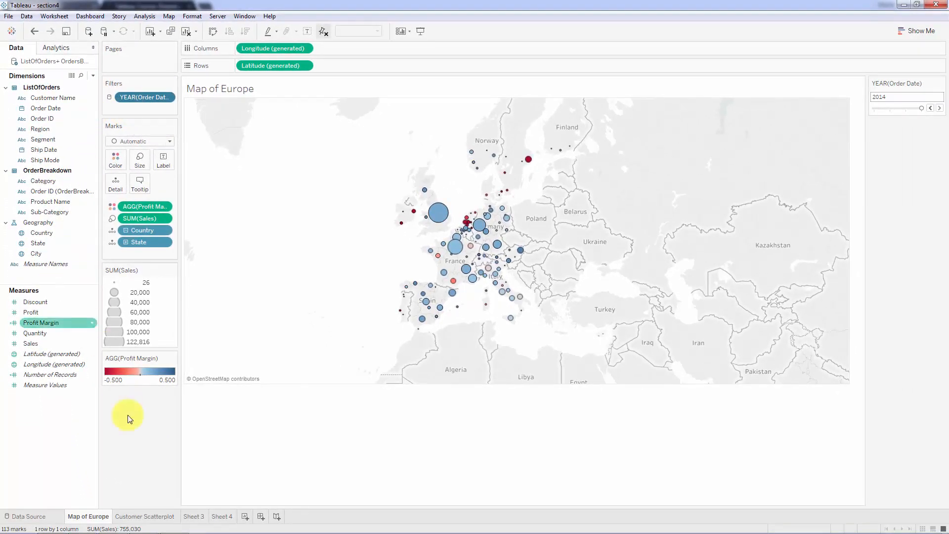
Show the Order Date year filter control on the Customer Scatterplot sheet
click(146, 516)
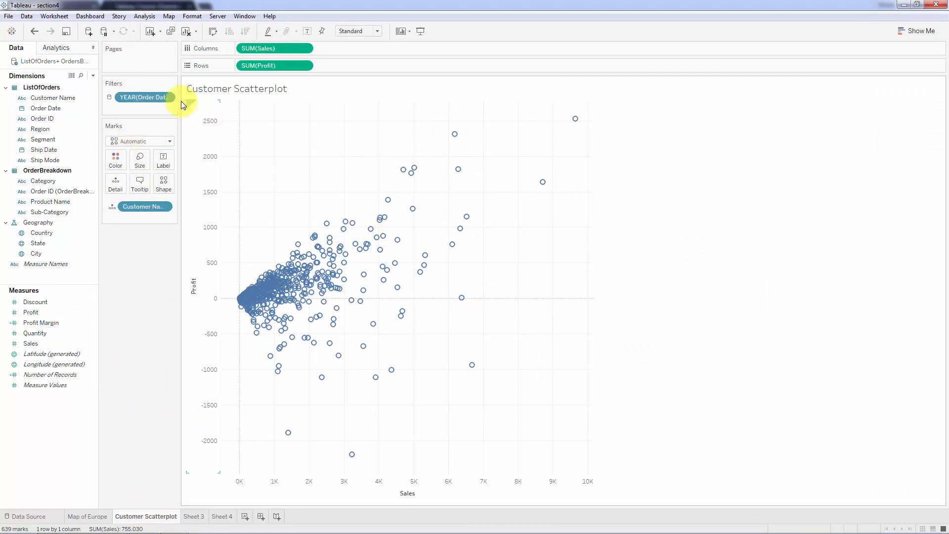
right_click(151, 99)
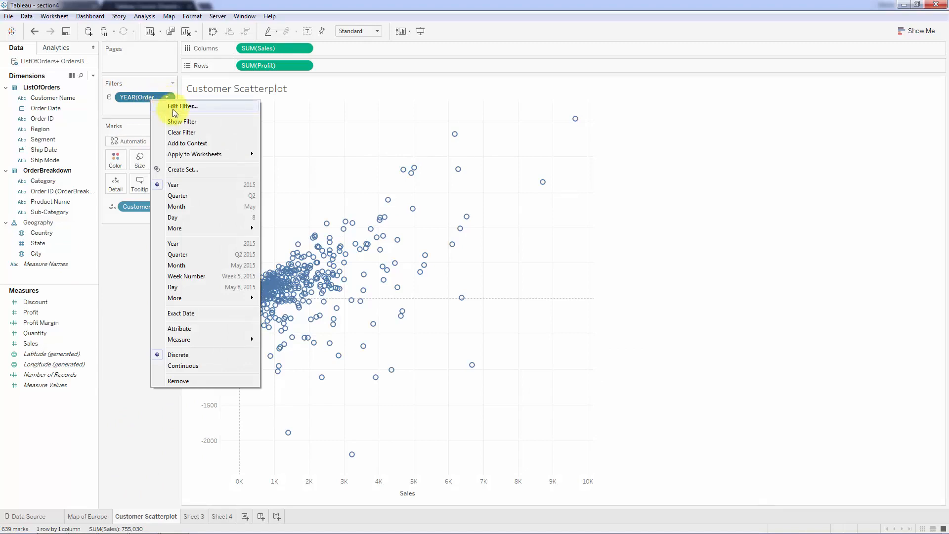
click(182, 123)
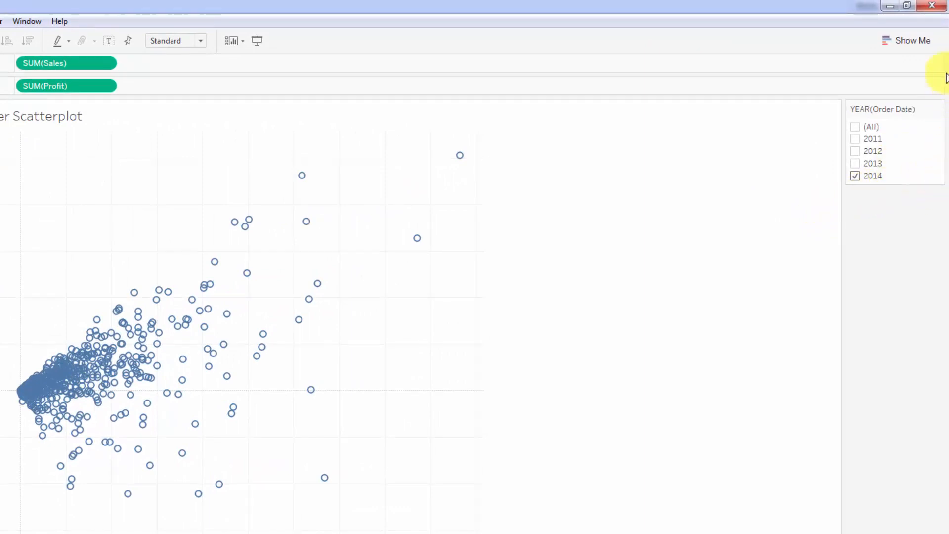
Hide the "All" value in the scatterplot's year filter and change the filter to a single value slider
click(940, 110)
mouse_move(835, 183)
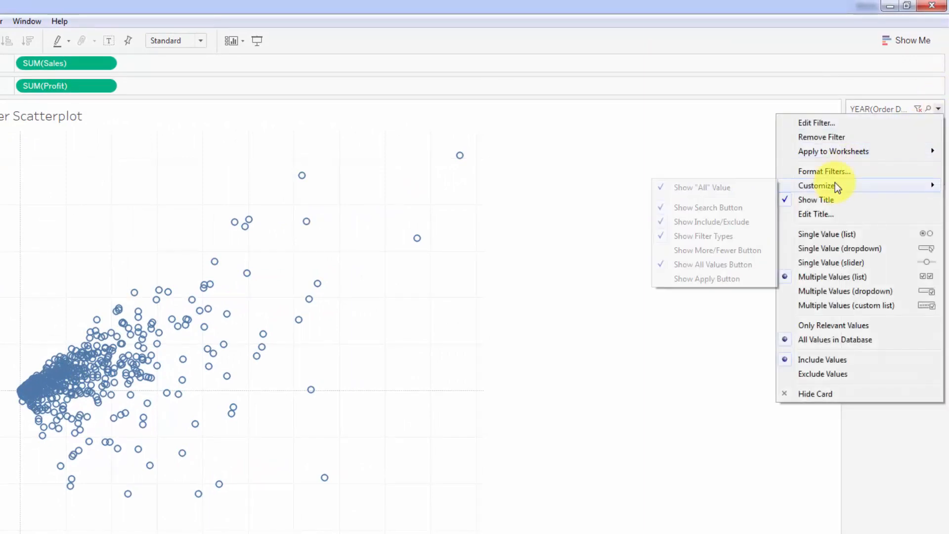
click(754, 186)
click(938, 109)
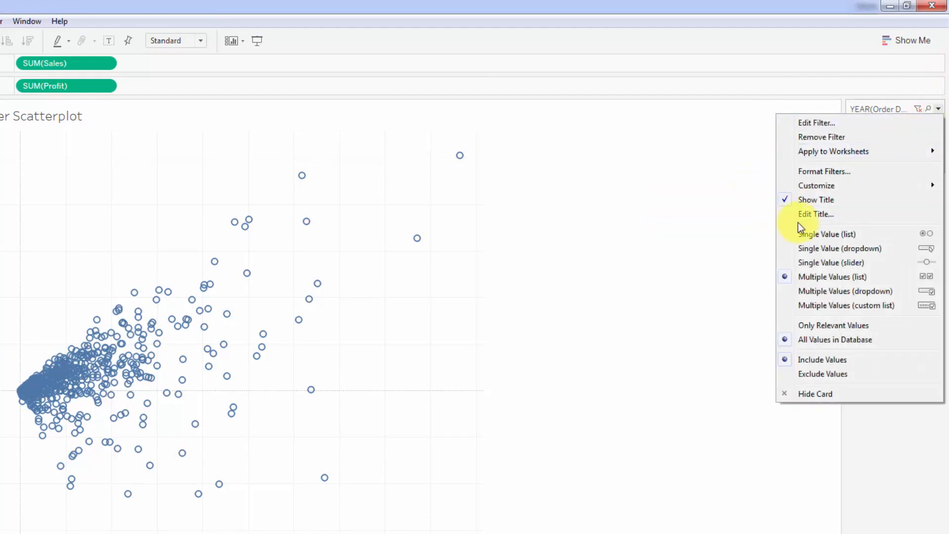
click(890, 267)
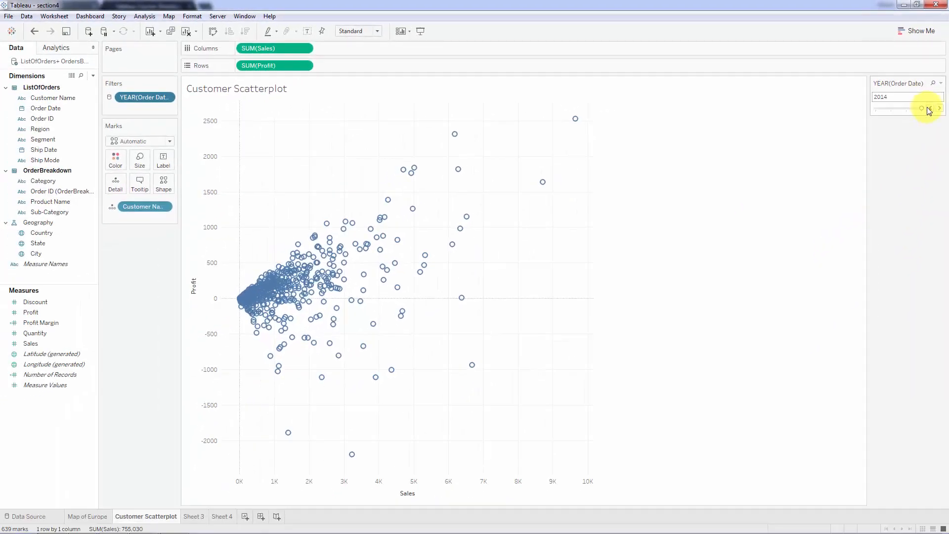
Set the shared year filter to 2012 on Customer Scatterplot and to 2011 on Map of Europe, and return to the scatterplot
click(929, 108)
click(929, 109)
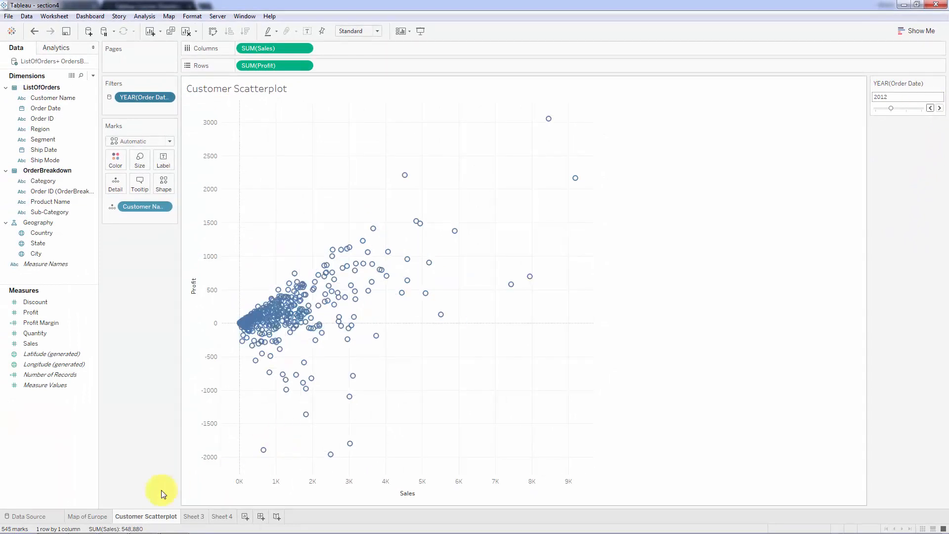
click(93, 517)
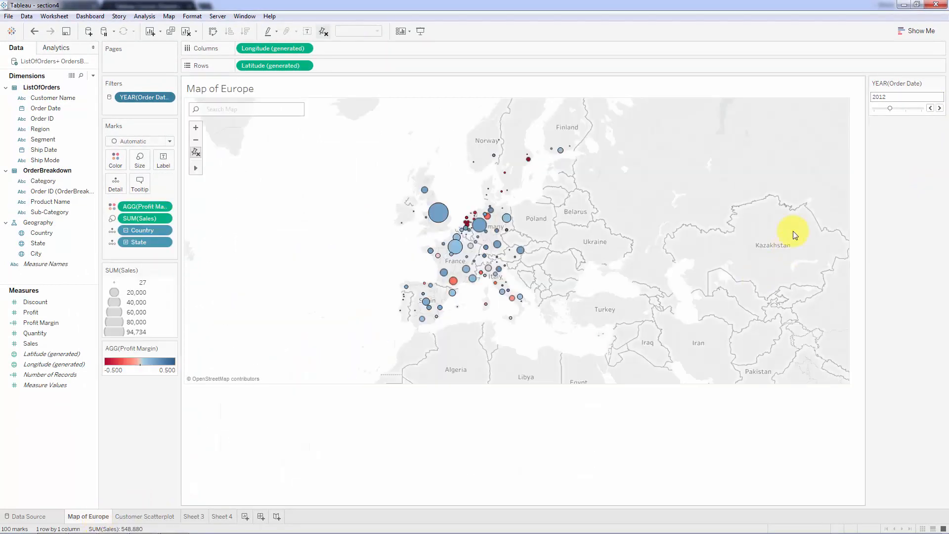
click(930, 108)
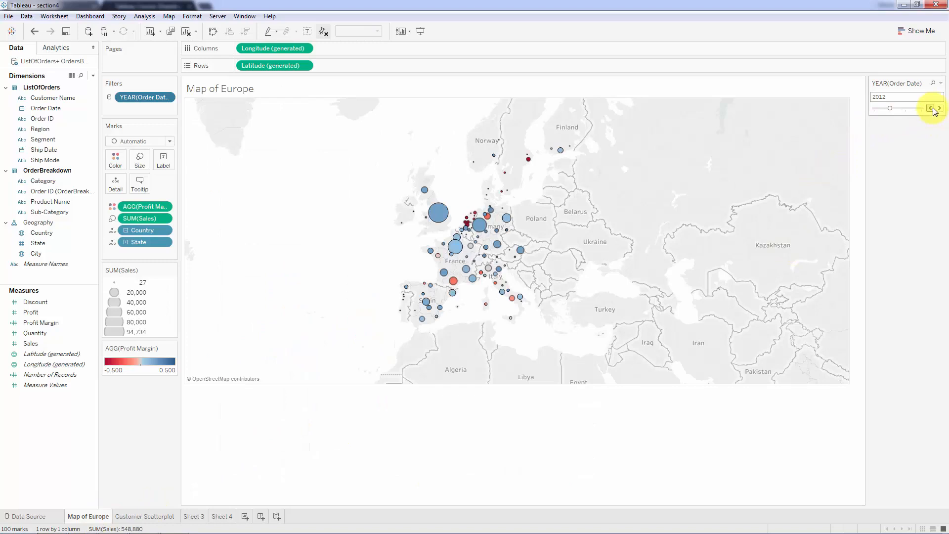
click(152, 516)
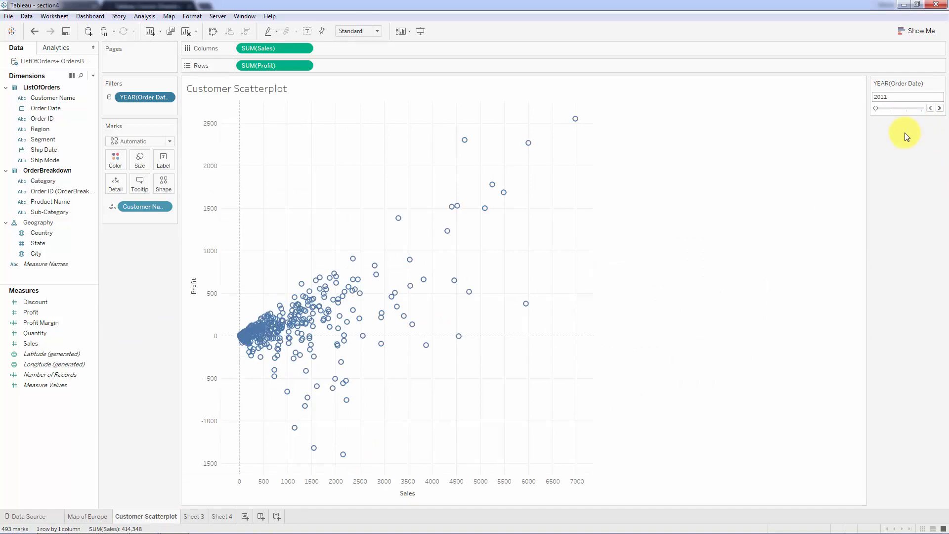
Look at the blank Sheet 4 and place Number of Records on Sheet 3 to test the shared year filter
click(192, 516)
click(219, 517)
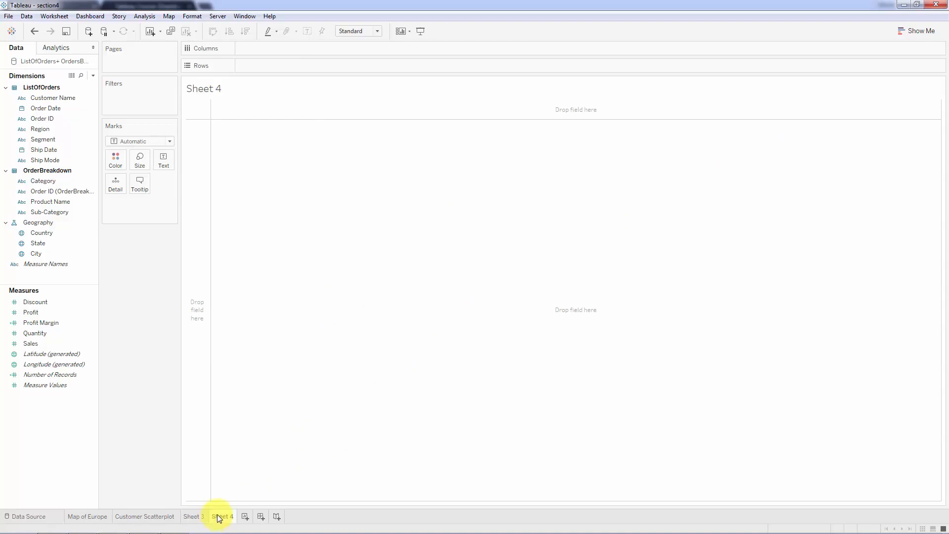
click(203, 518)
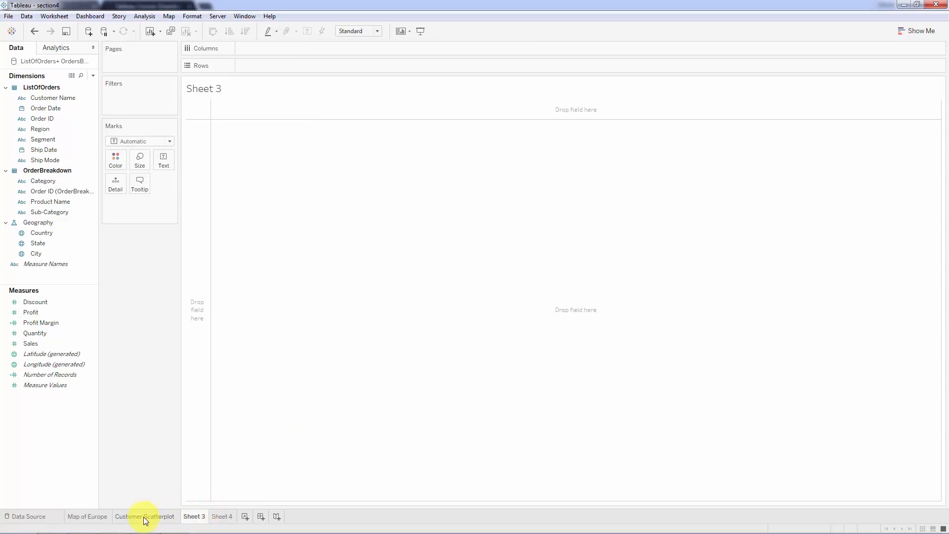
mouse_move(146, 520)
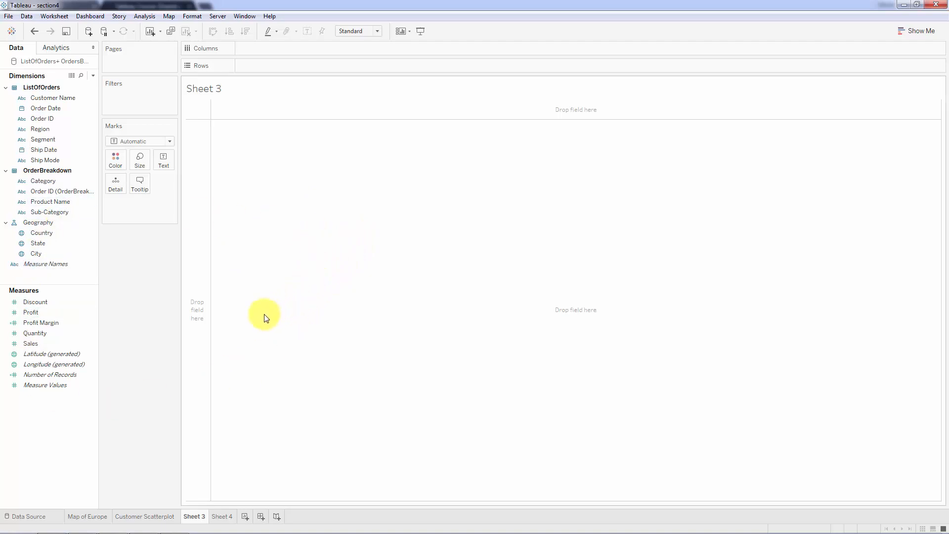
click(55, 374)
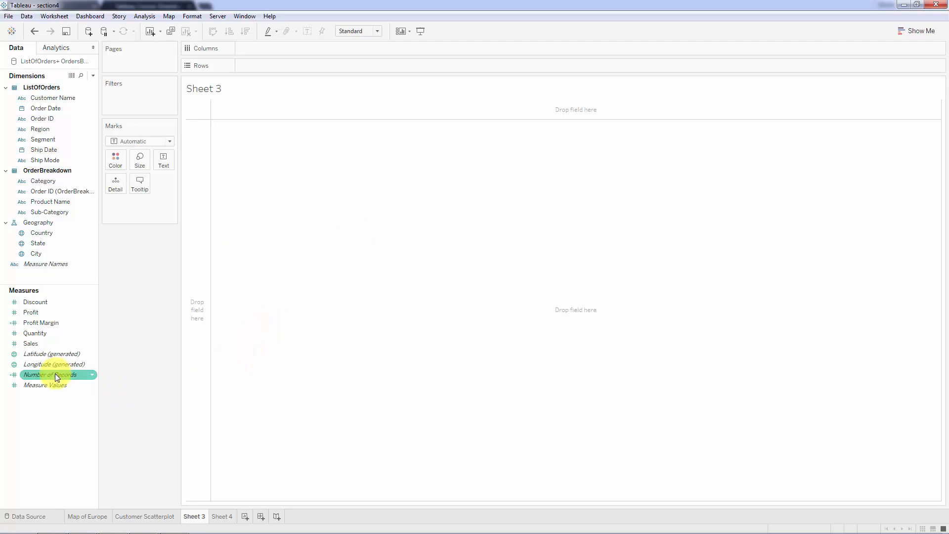
drag(55, 374, 318, 265)
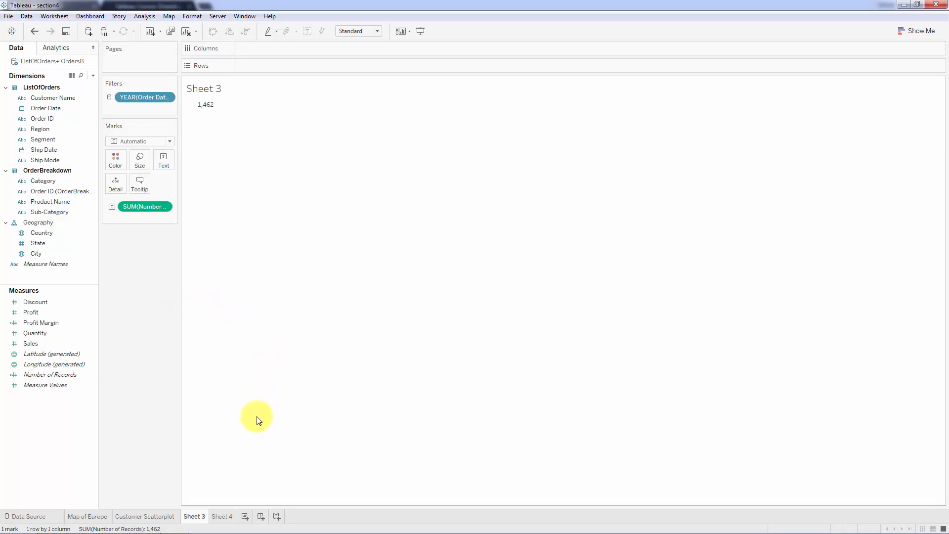
Delete Sheet 3 and Sheet 4, view Map of Europe, and return to Customer Scatterplot
right_click(191, 517)
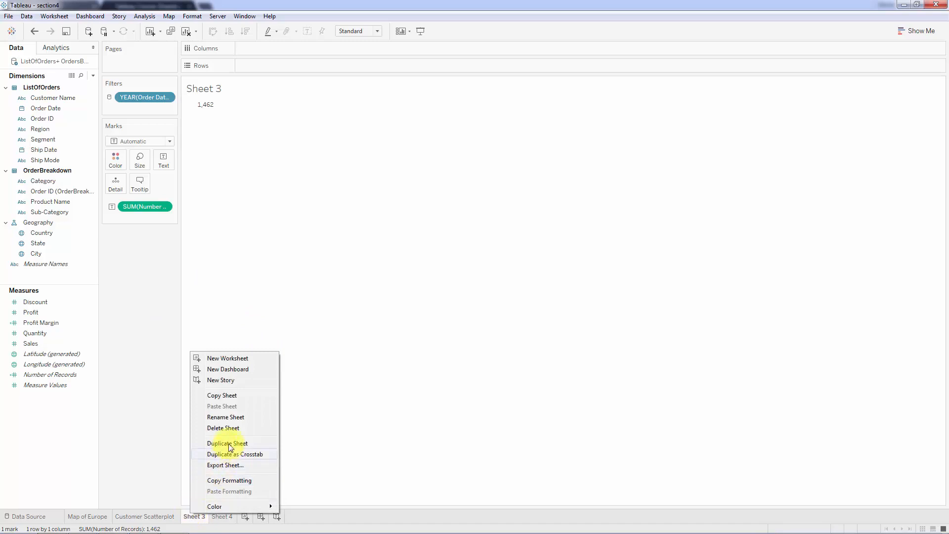
click(234, 428)
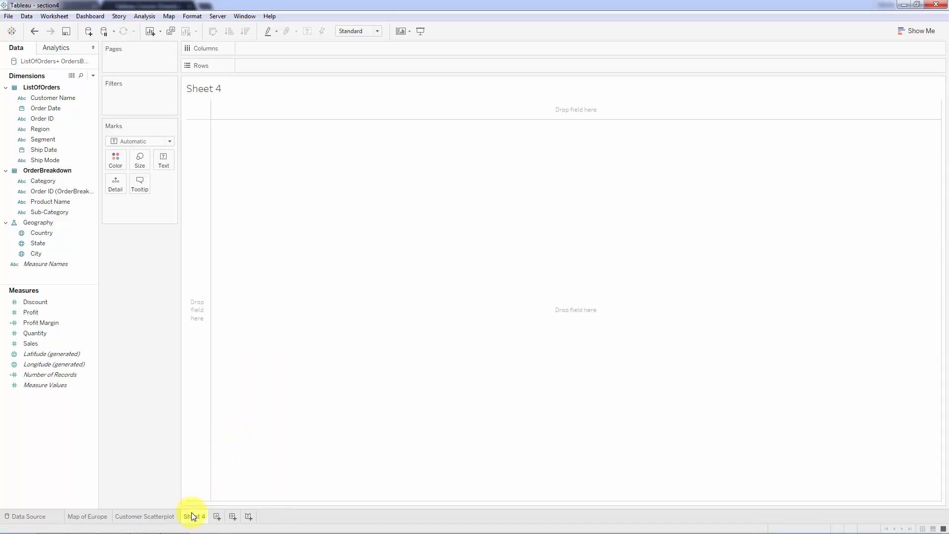
right_click(191, 516)
click(220, 428)
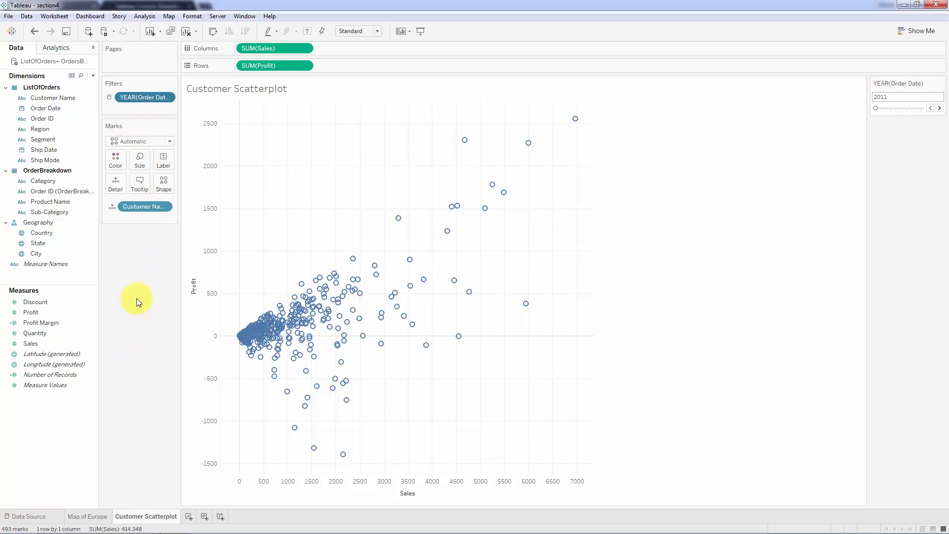
click(89, 516)
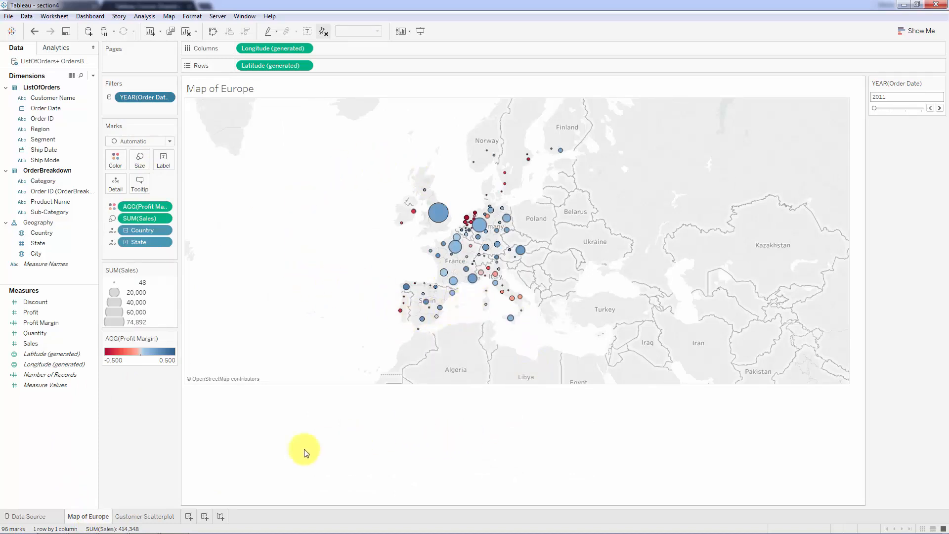
click(153, 516)
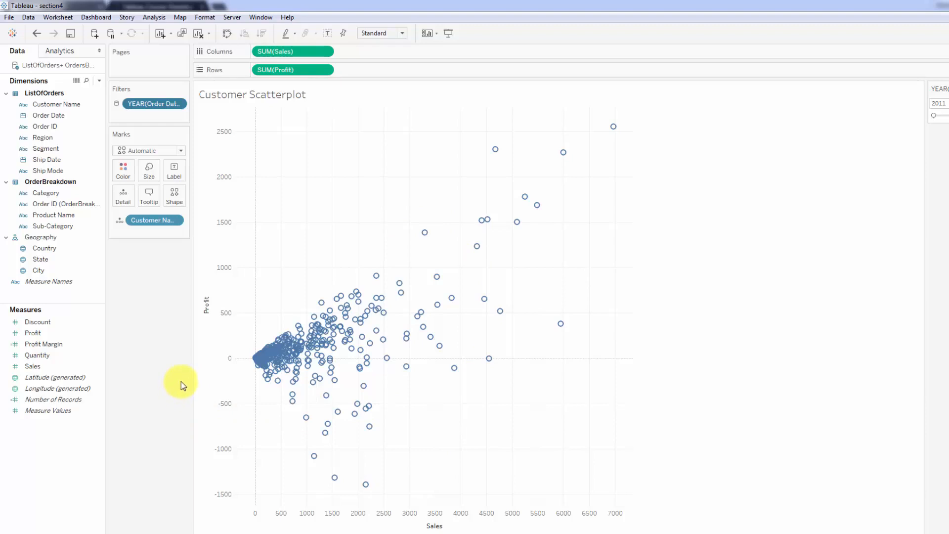
Color the scatterplot marks by Profit Margin and move the color legend beneath the Marks card
click(55, 345)
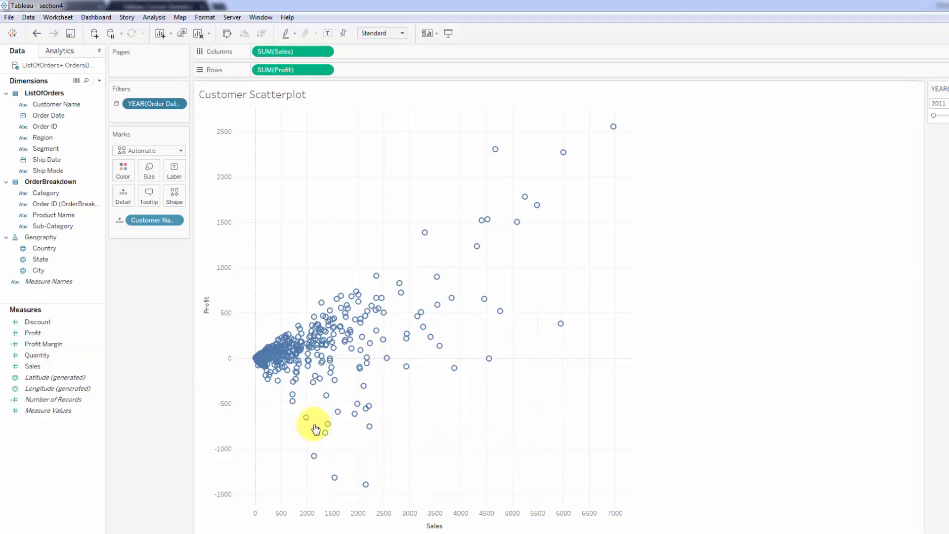
click(103, 365)
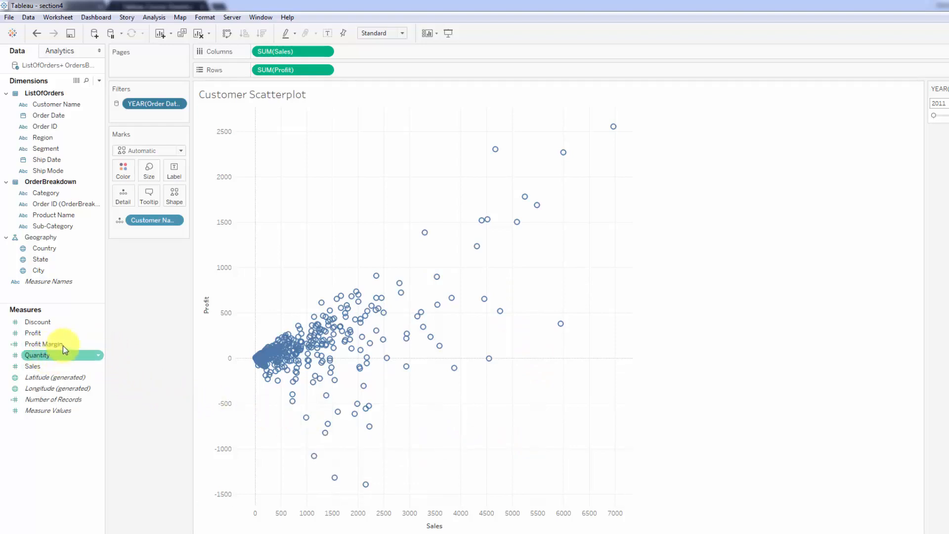
drag(52, 346, 122, 171)
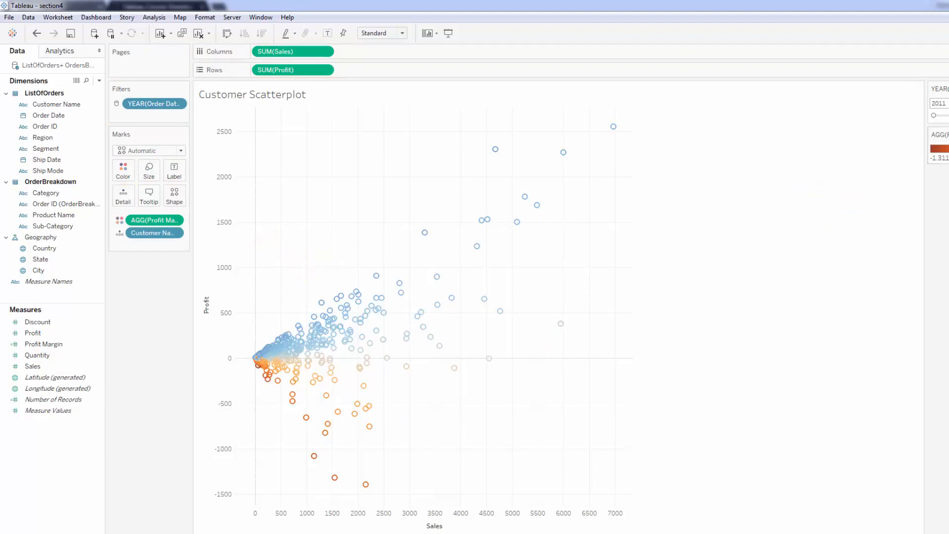
drag(938, 135, 165, 294)
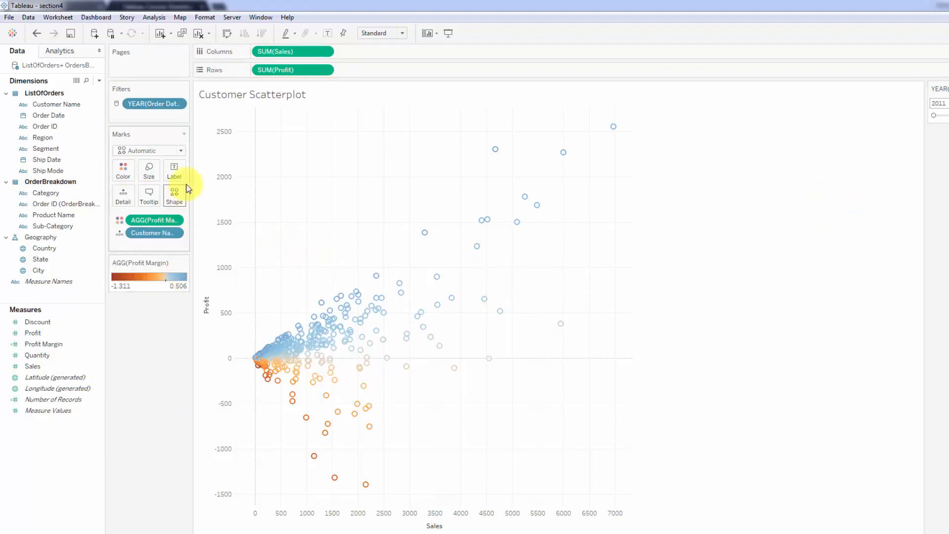
Change the shape of the scatterplot marks to filled circles
click(184, 196)
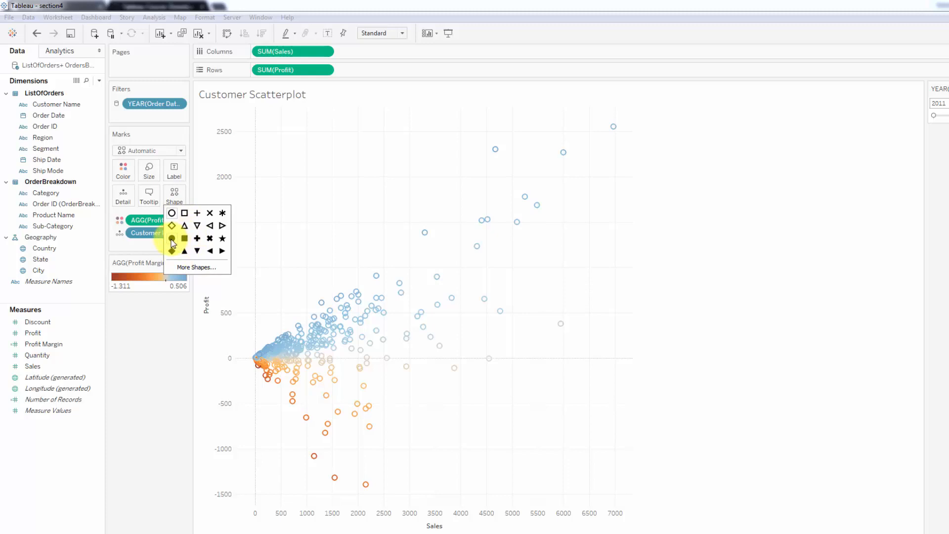
click(172, 239)
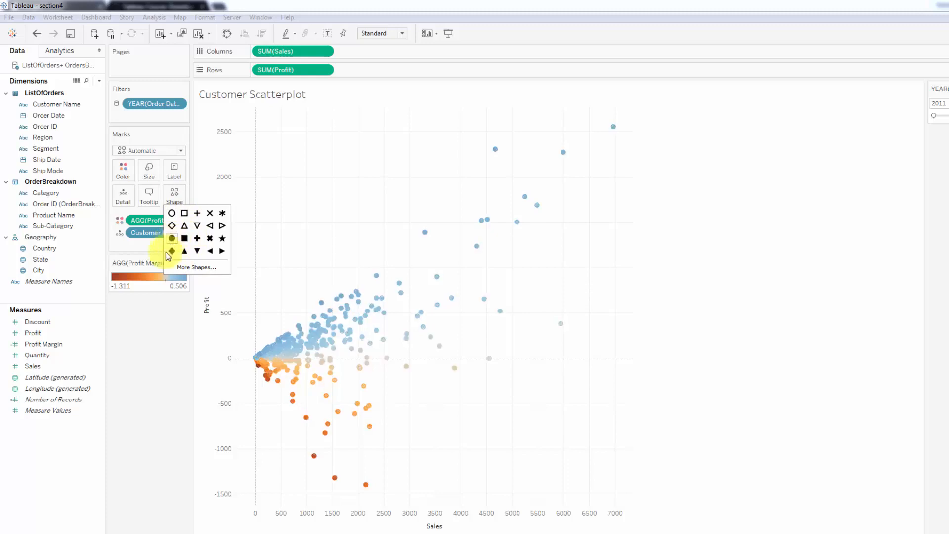
click(152, 328)
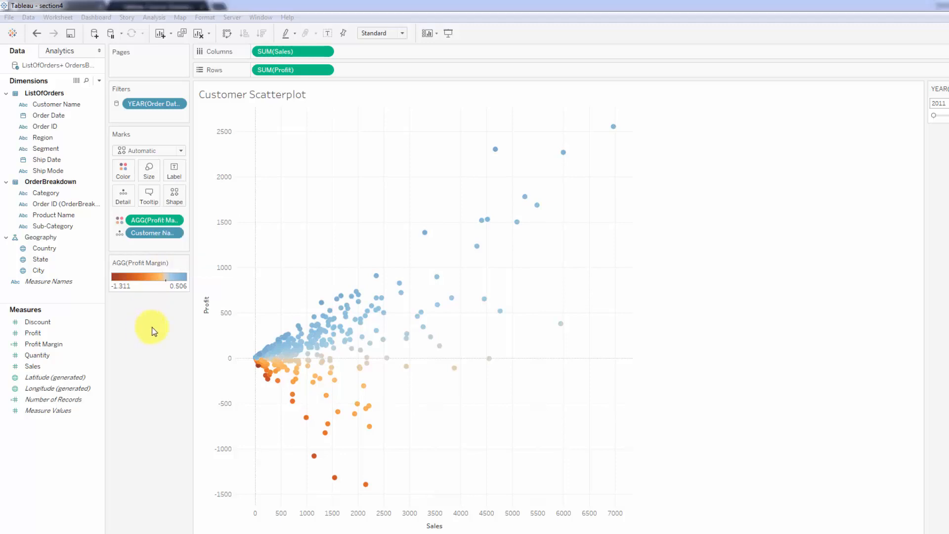
Set the Profit Margin color palette to Red-Blue Diverging
click(124, 170)
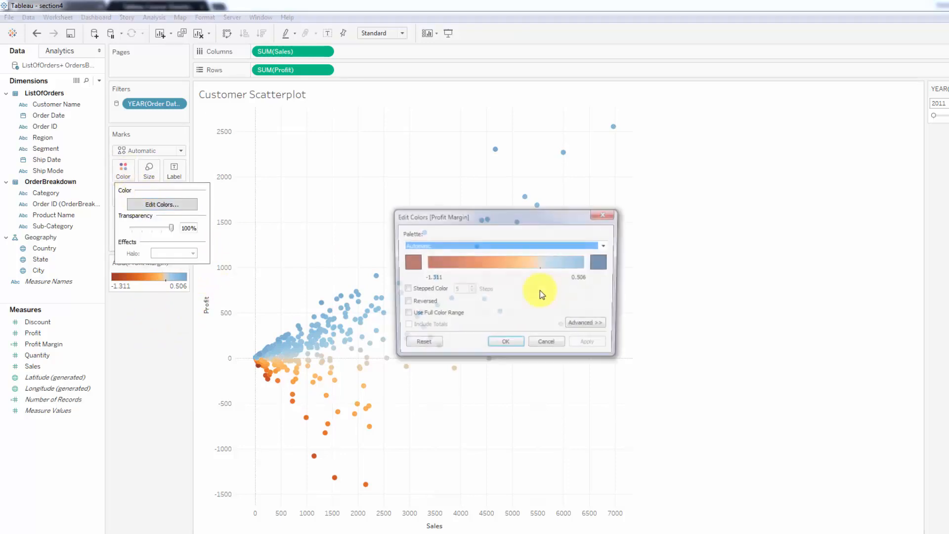
click(607, 245)
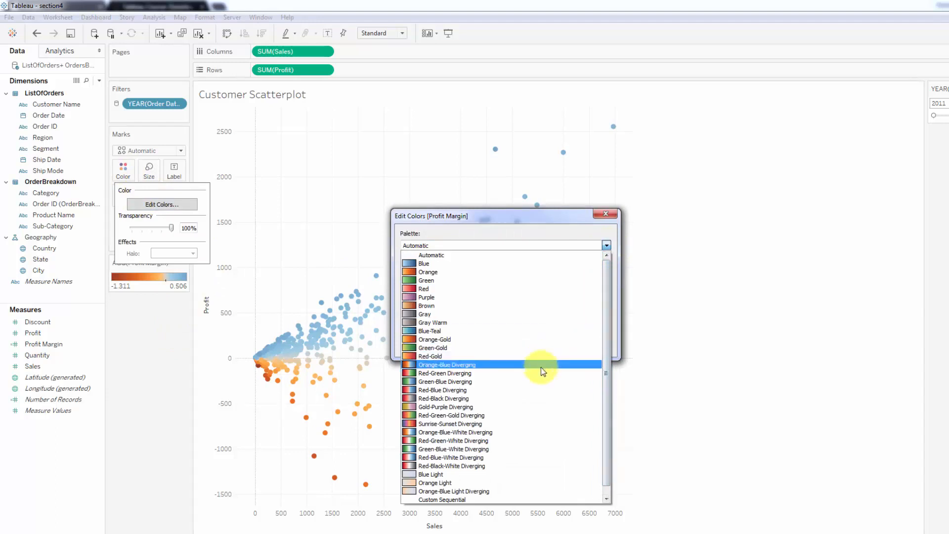
click(523, 390)
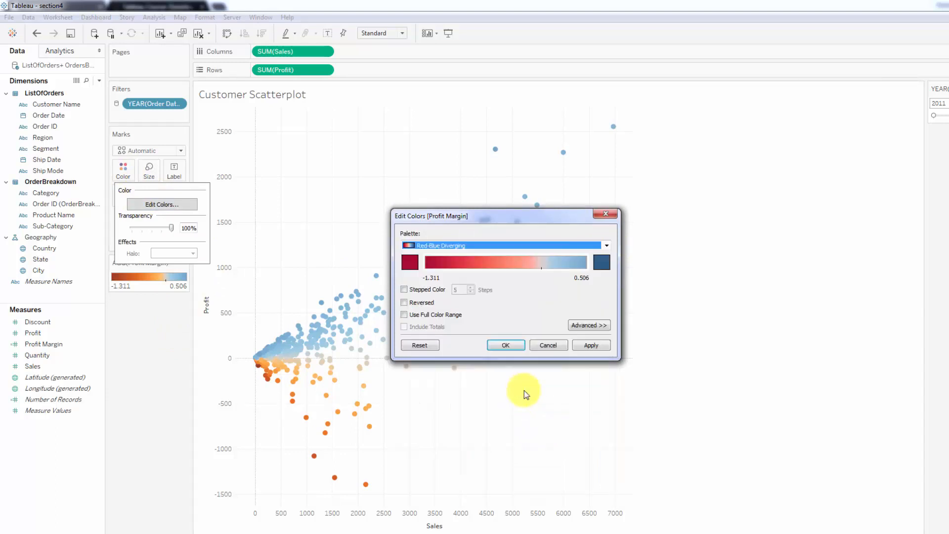
click(599, 345)
click(505, 345)
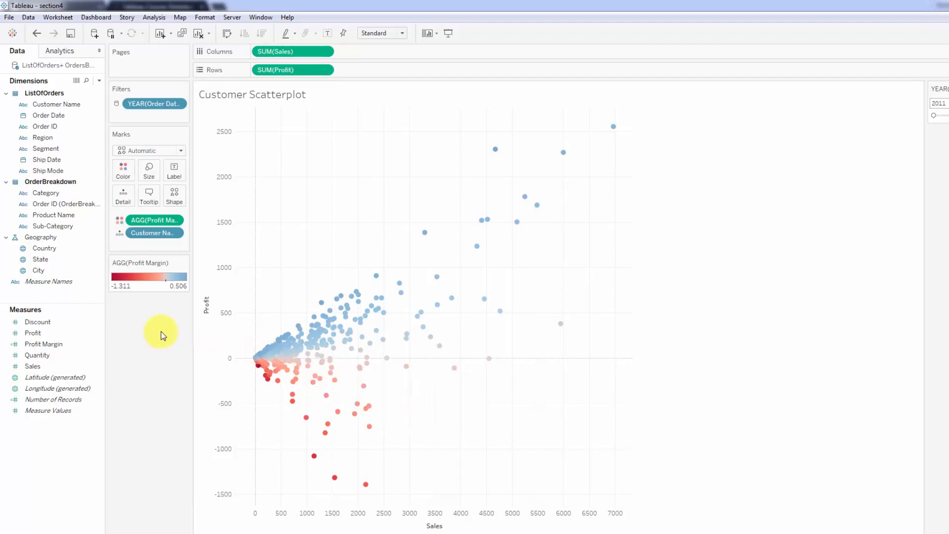
Slightly increase the size of the scatterplot marks
click(149, 171)
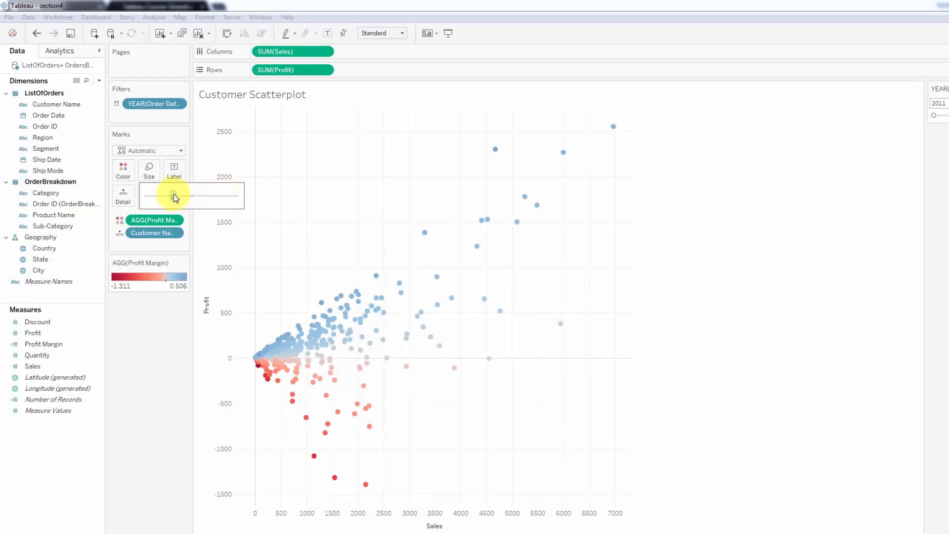
drag(177, 197, 177, 198)
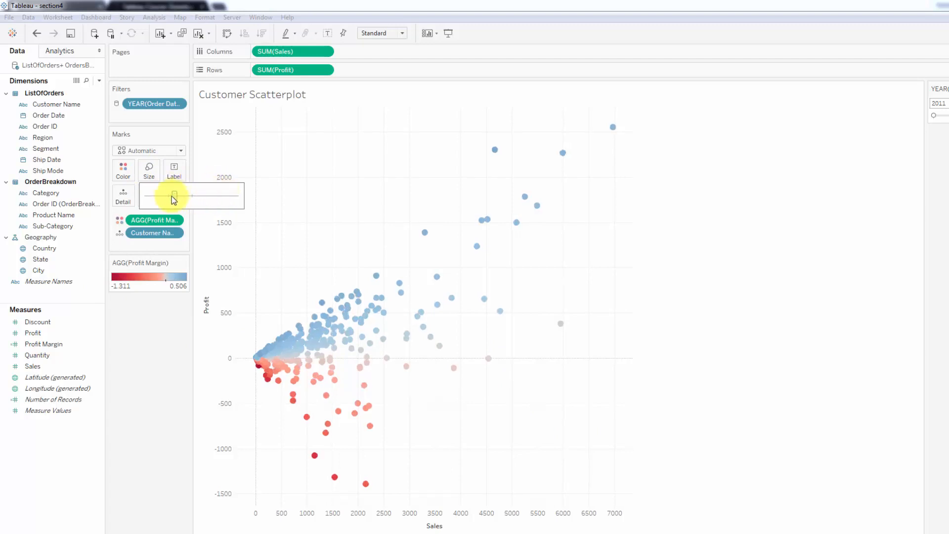
click(173, 369)
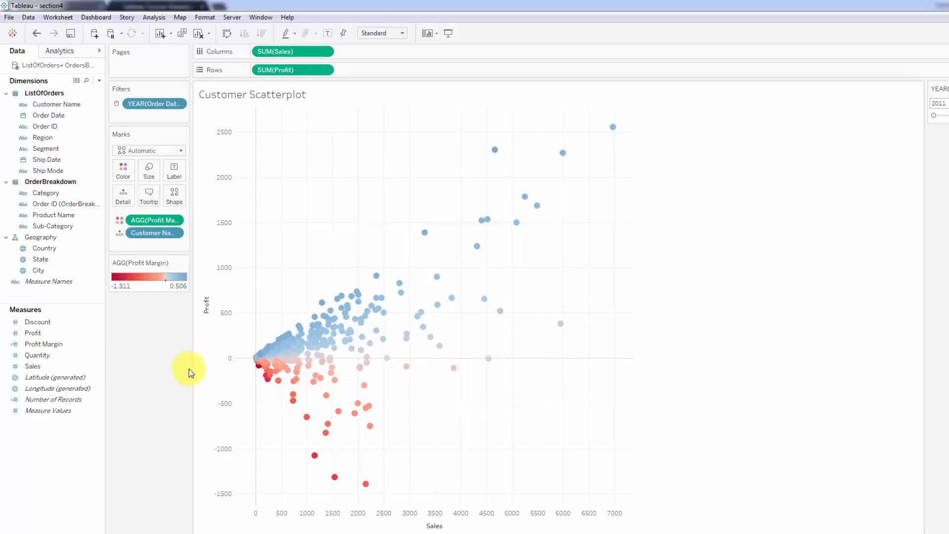
Edit the Profit Margin colors and fix the start of the color range at -0.5
click(123, 176)
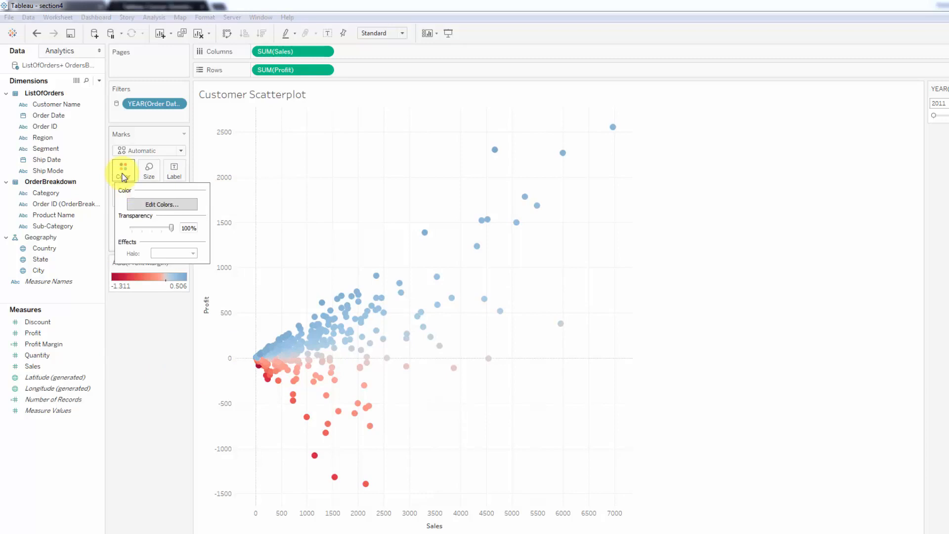
click(163, 204)
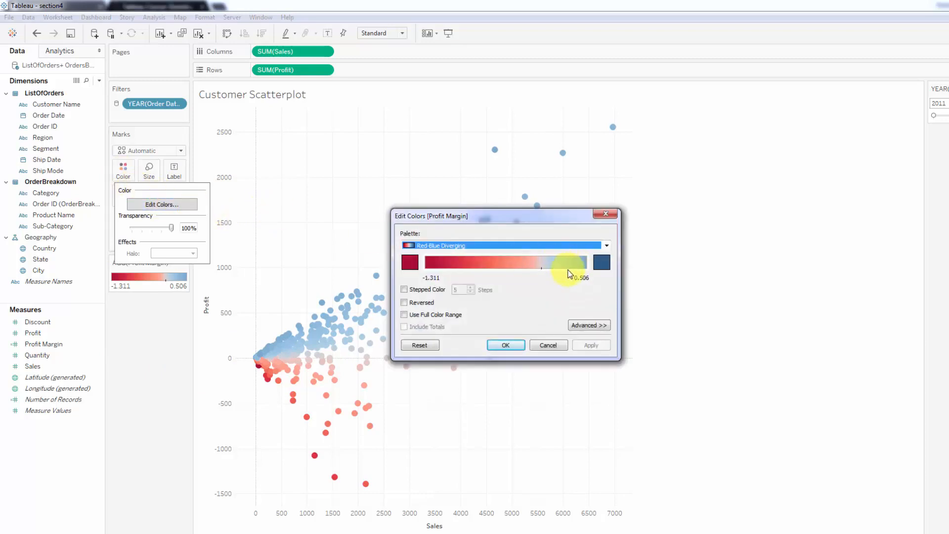
click(589, 325)
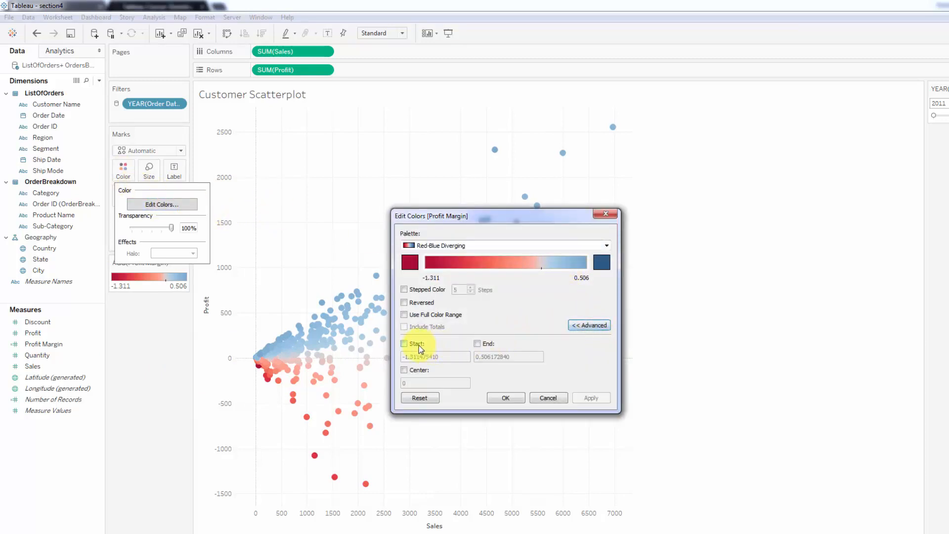
click(404, 344)
drag(449, 357, 404, 357)
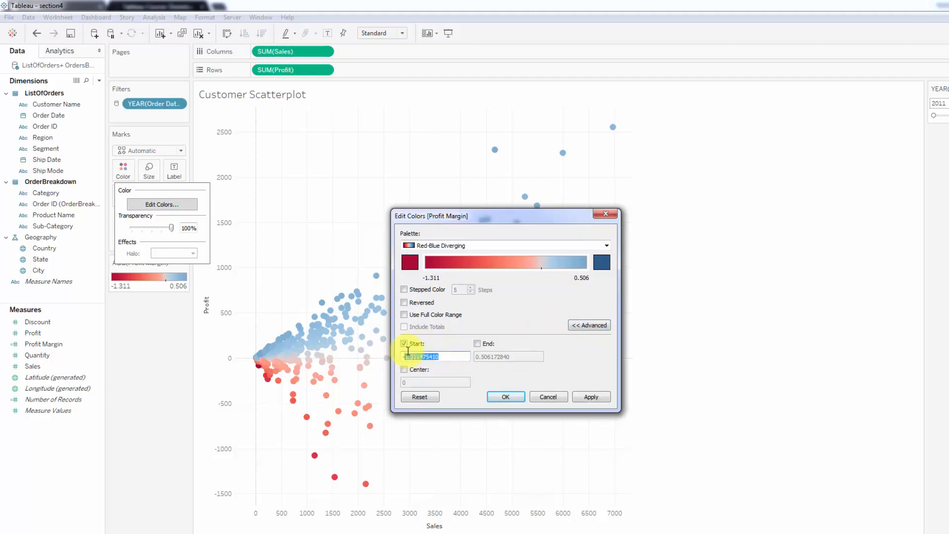
text(0.5)
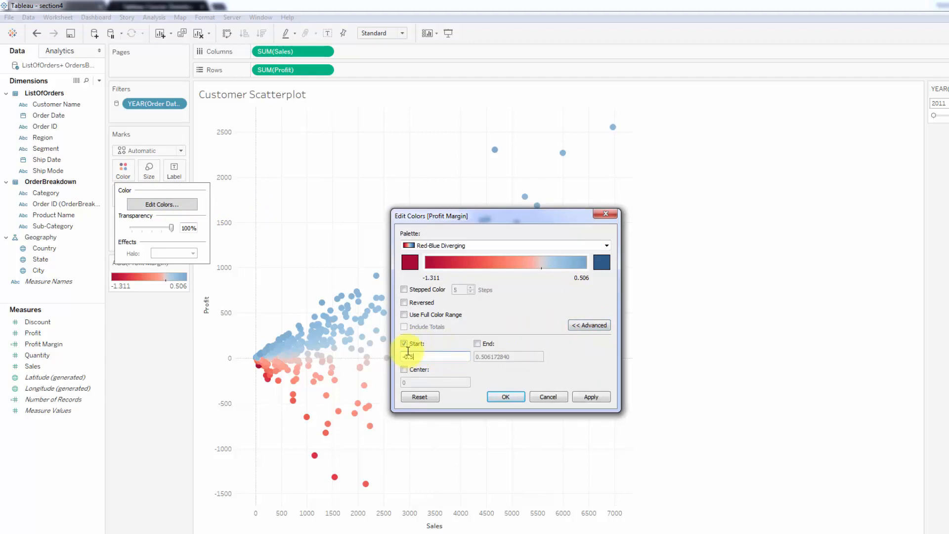
Fix the end of the Profit Margin color range at 0.5, apply it, and compare the colors with the Map of Europe sheet
click(476, 354)
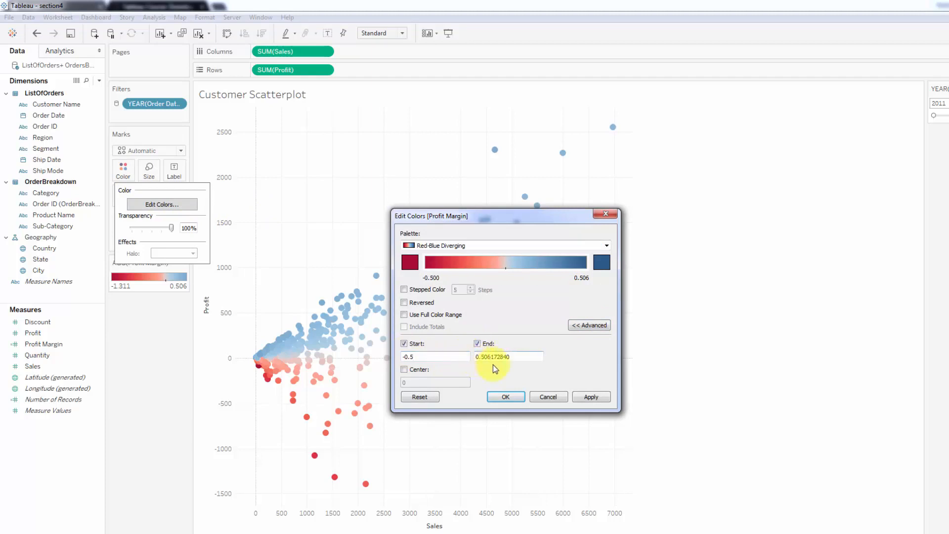
drag(517, 356, 481, 356)
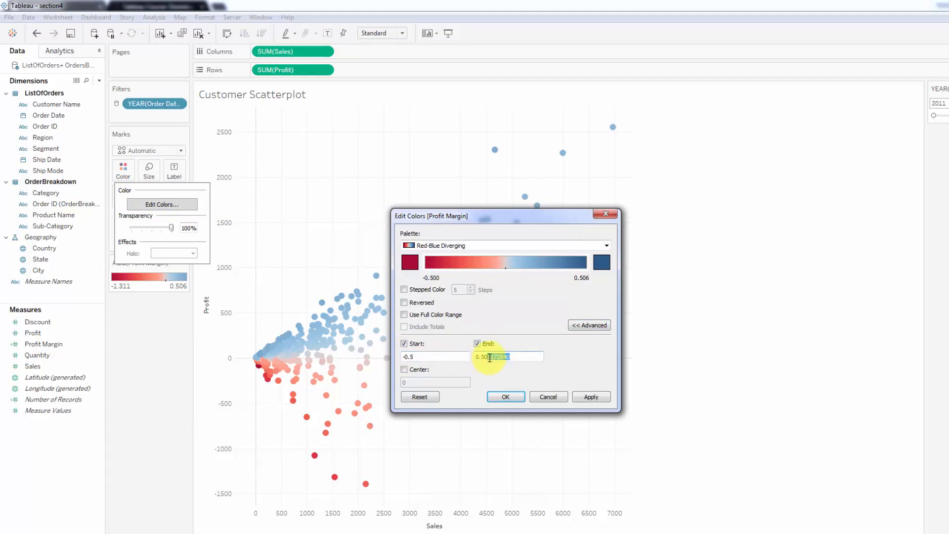
text(.50)
click(592, 396)
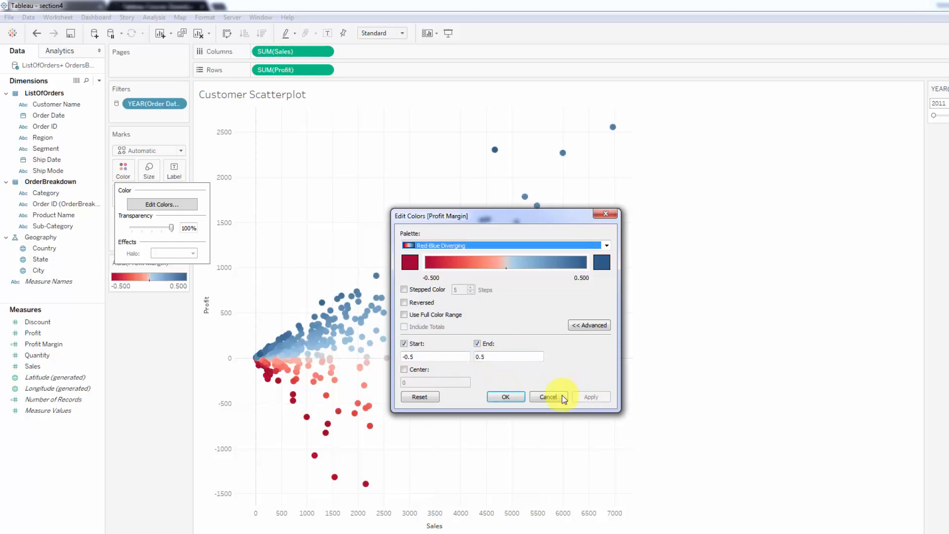
click(508, 397)
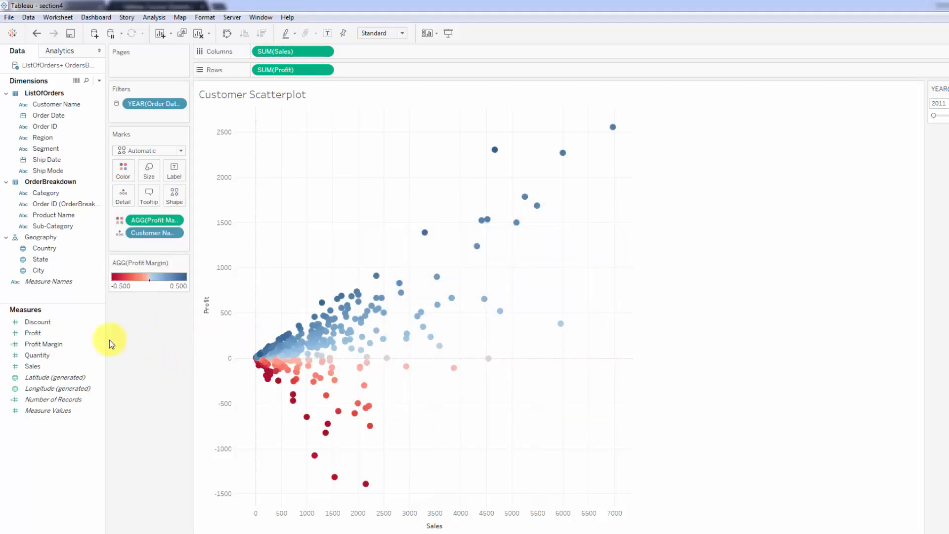
click(94, 533)
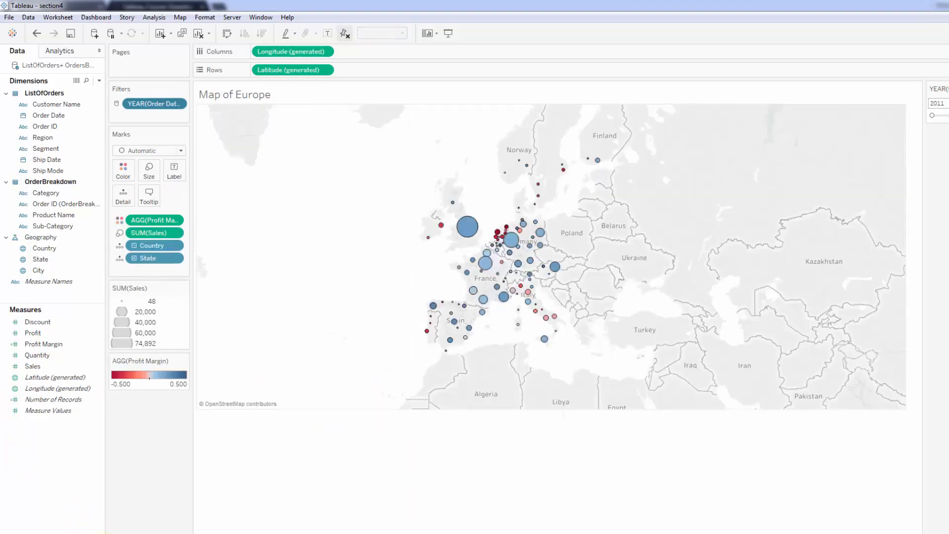
click(174, 533)
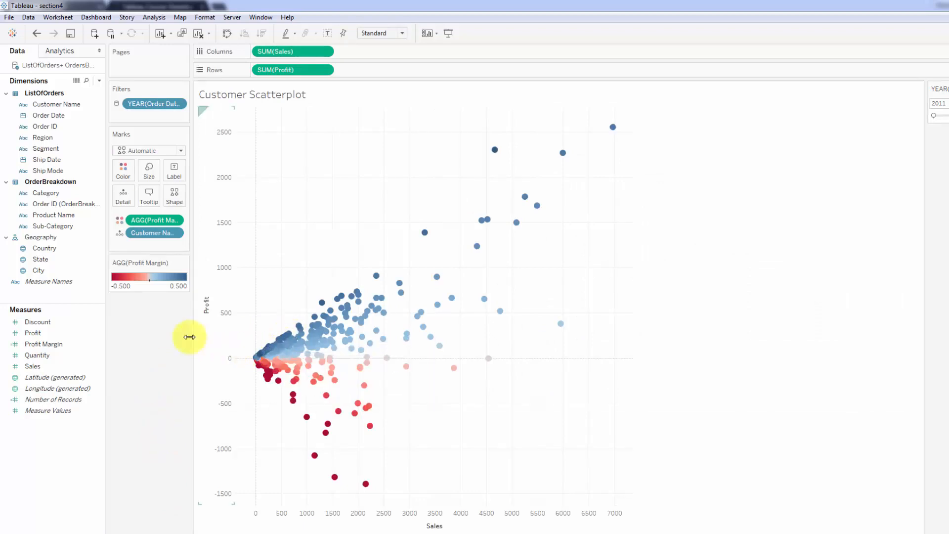
Set the transparency of the scatterplot marks to 75%
click(123, 170)
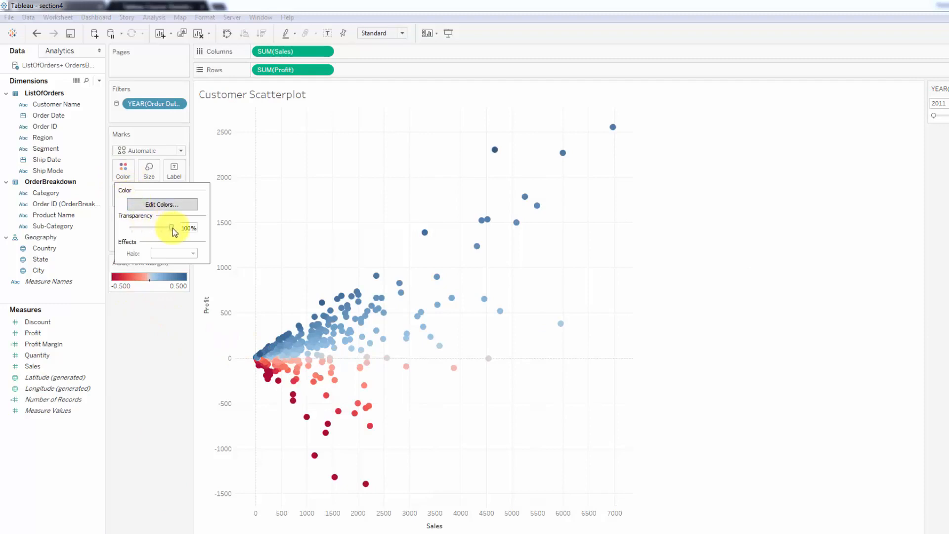
drag(173, 230, 164, 231)
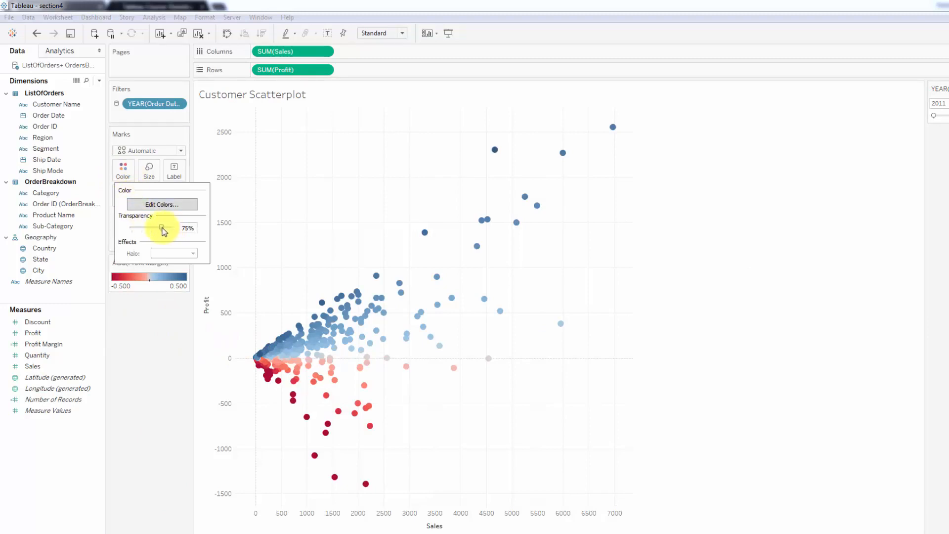
click(153, 371)
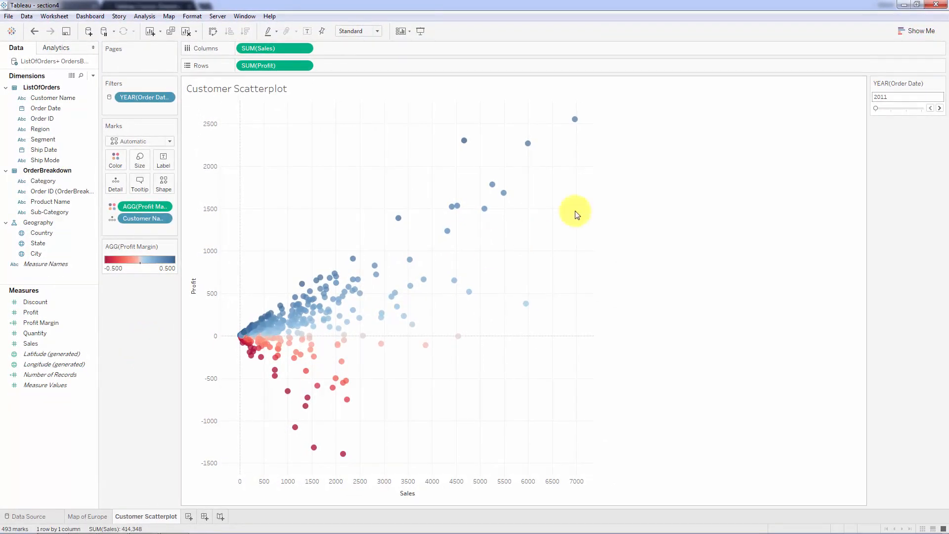
Advance the order year filter through 2012 and 2013 to 2014 and inspect individual customer marks in the scatterplot
click(940, 108)
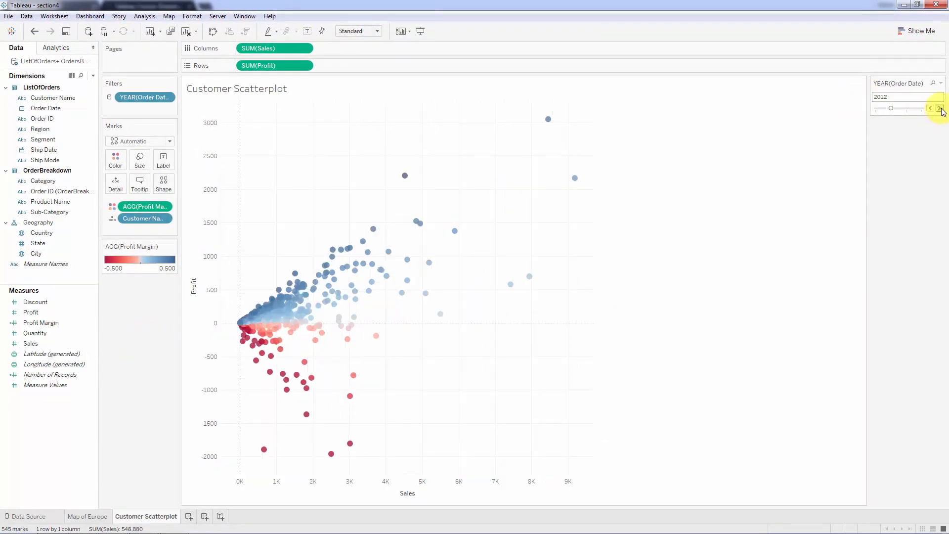
click(940, 108)
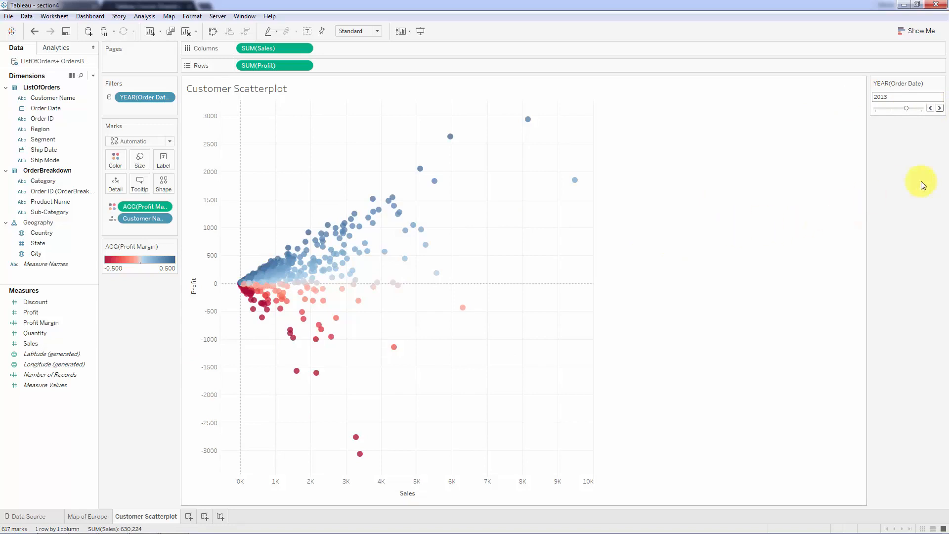
click(940, 108)
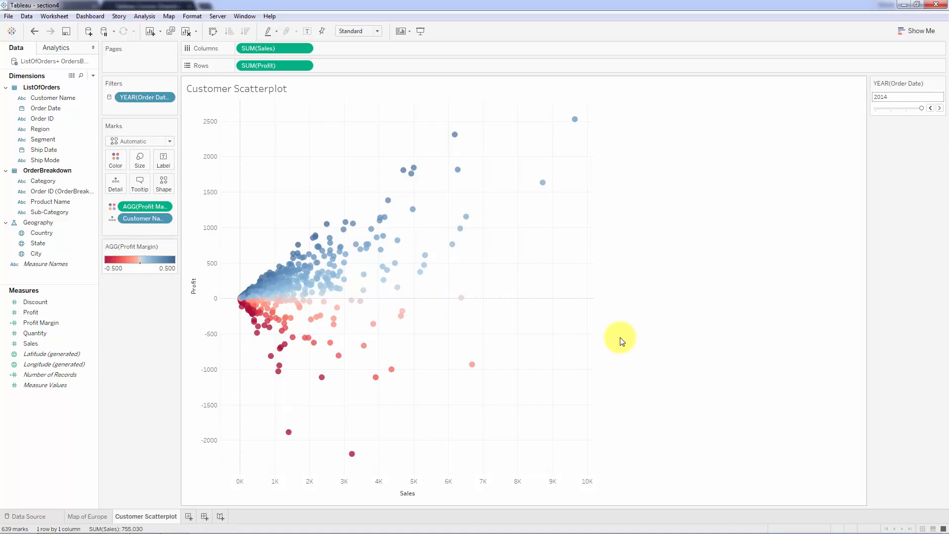
mouse_move(458, 172)
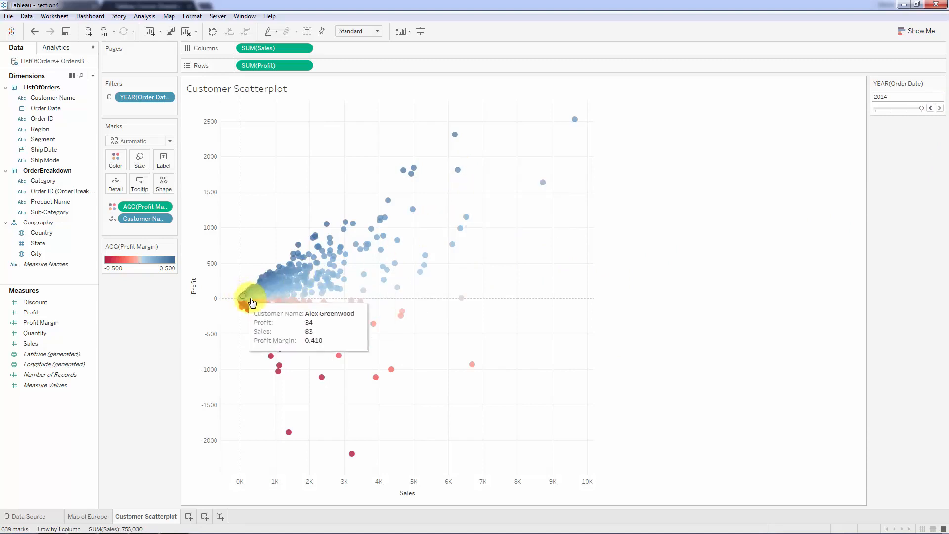
mouse_move(280, 291)
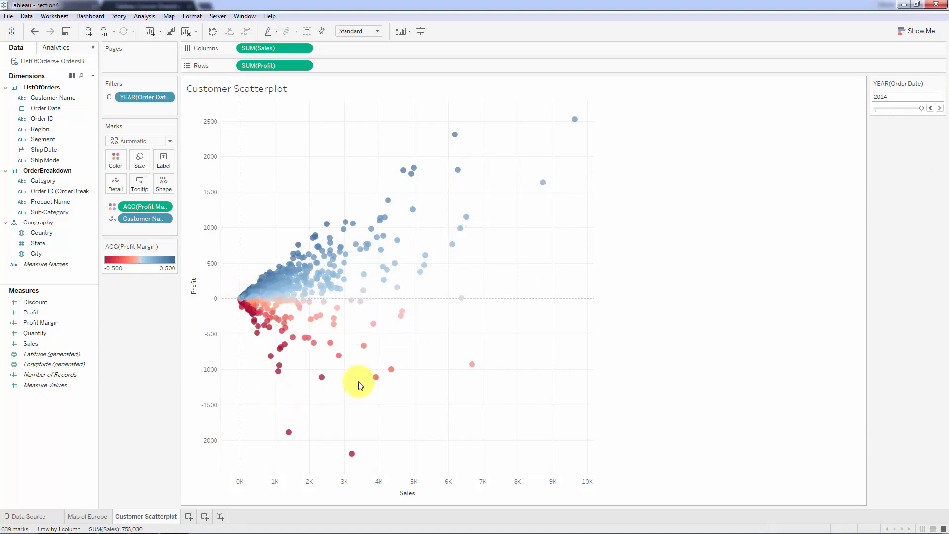
mouse_move(376, 379)
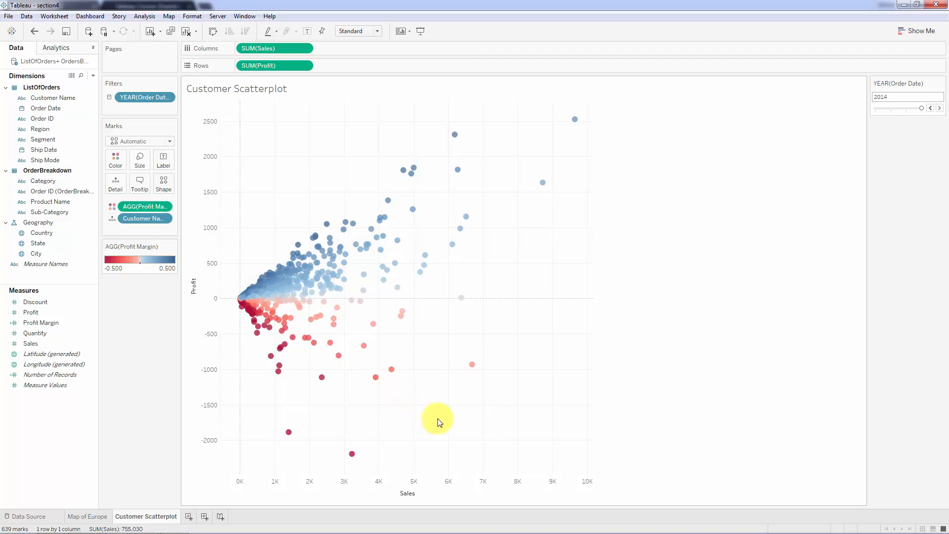